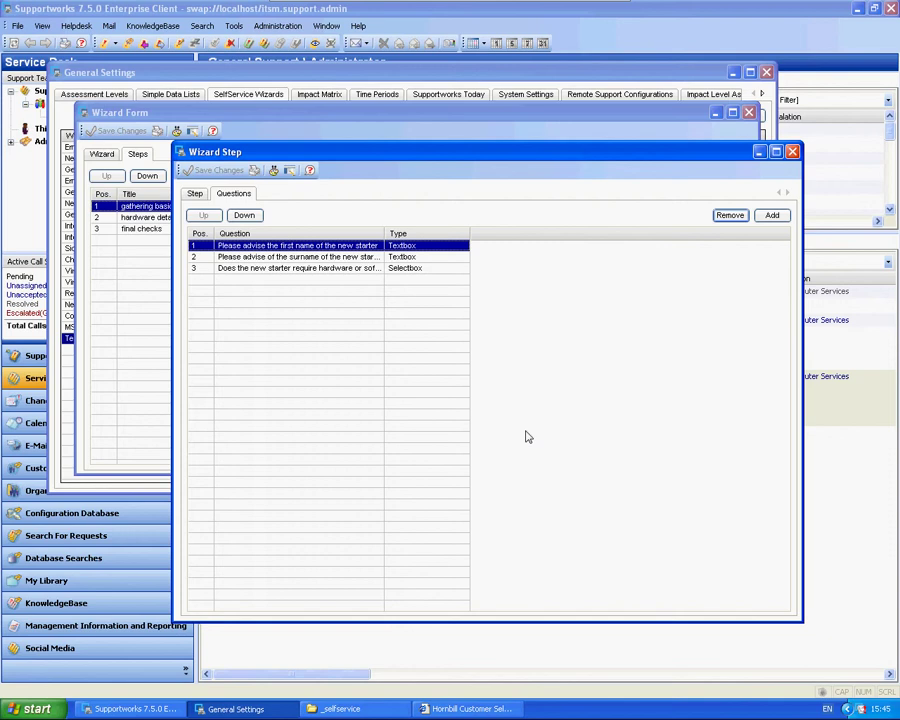
Step: Reopen the gathering basic information step and show its list of questions
click(792, 151)
double_click(211, 212)
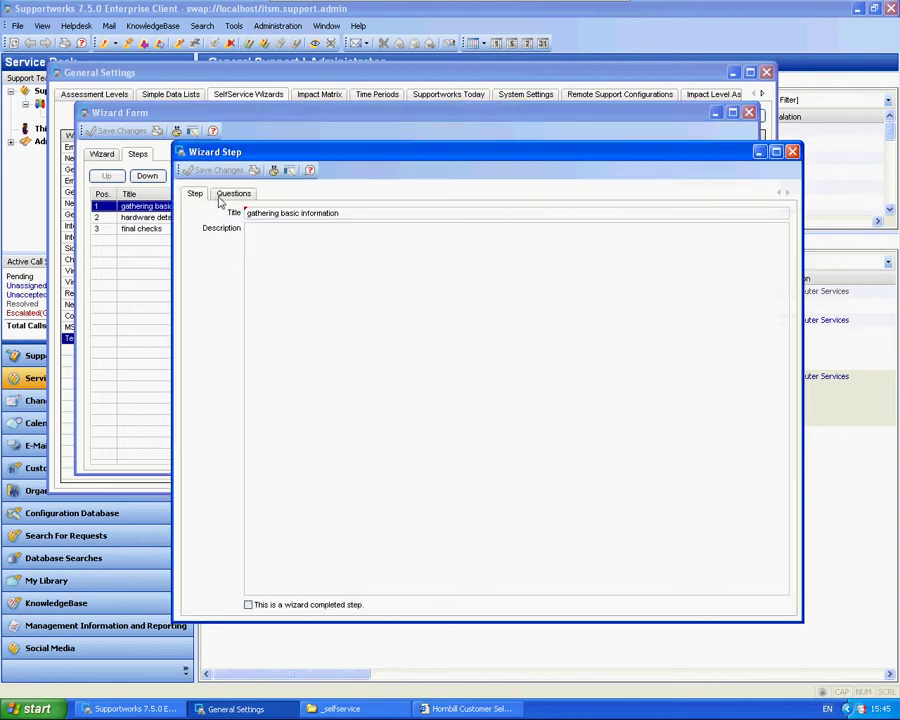
click(226, 194)
Step: Start a new question reading 'Setting the summary' with target column opencall.itsm_title
click(772, 215)
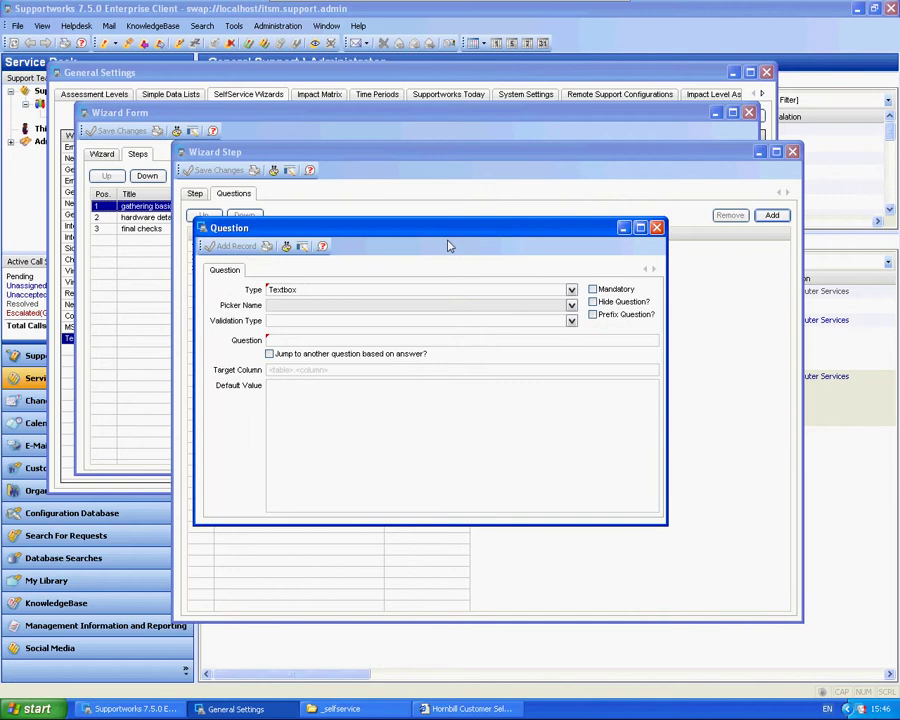
drag(361, 240, 452, 288)
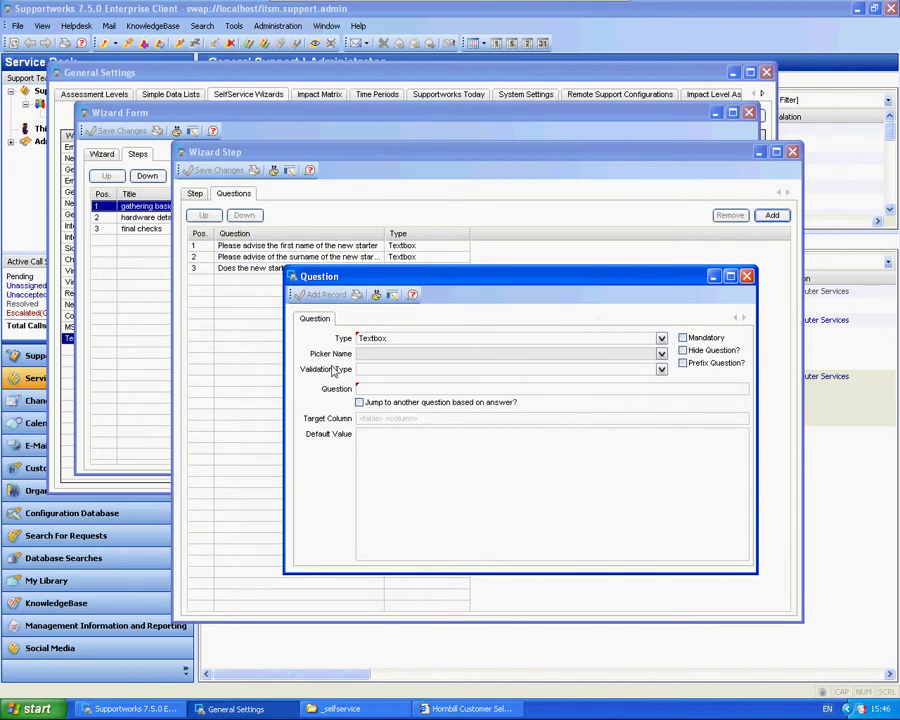
click(373, 418)
click(362, 389)
text(Setting the summary)
click(389, 421)
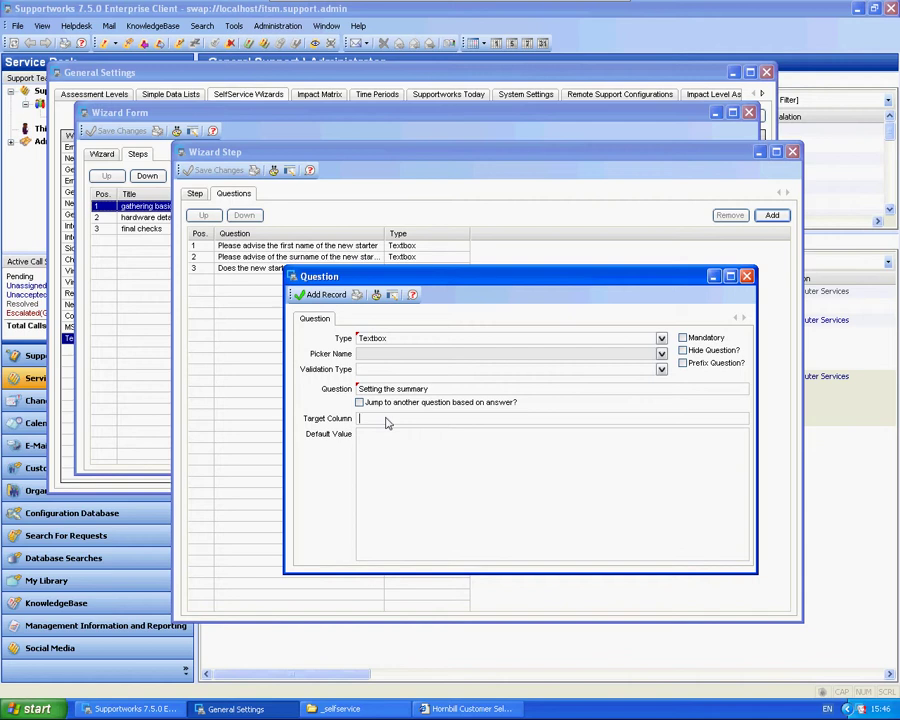
text(opencall.itsm_title)
Step: Clear the question's default value and add the record to the step
click(493, 487)
text('Summary of Issue)
key(ctrl+a)
key(Delete)
click(324, 296)
Step: Move 'Setting the summary' up to position 3, above the hardware/software question
click(306, 280)
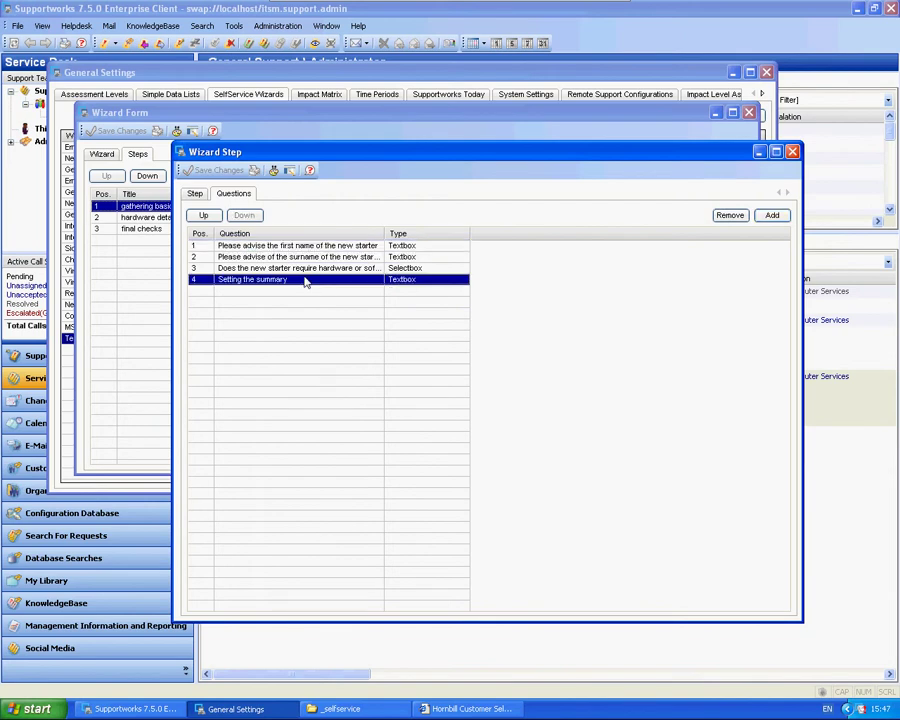
click(203, 215)
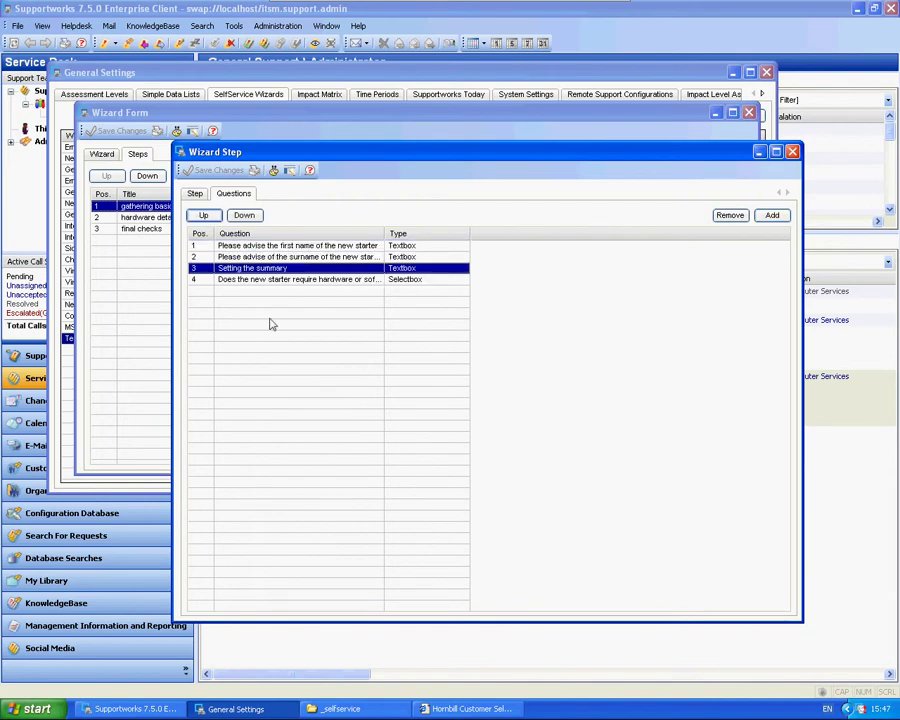
click(275, 281)
click(256, 271)
click(258, 281)
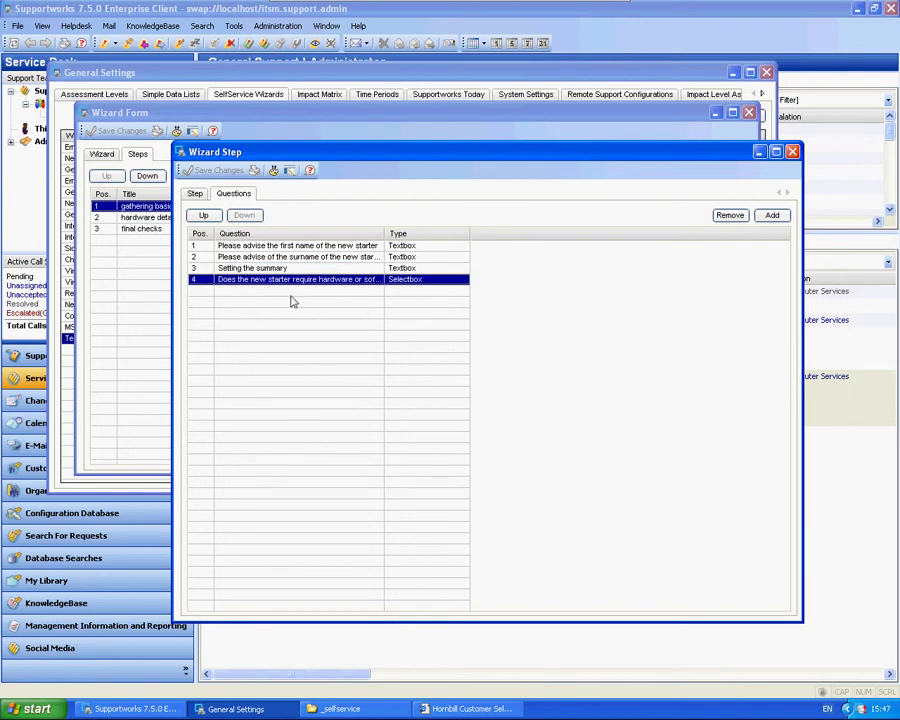
click(258, 269)
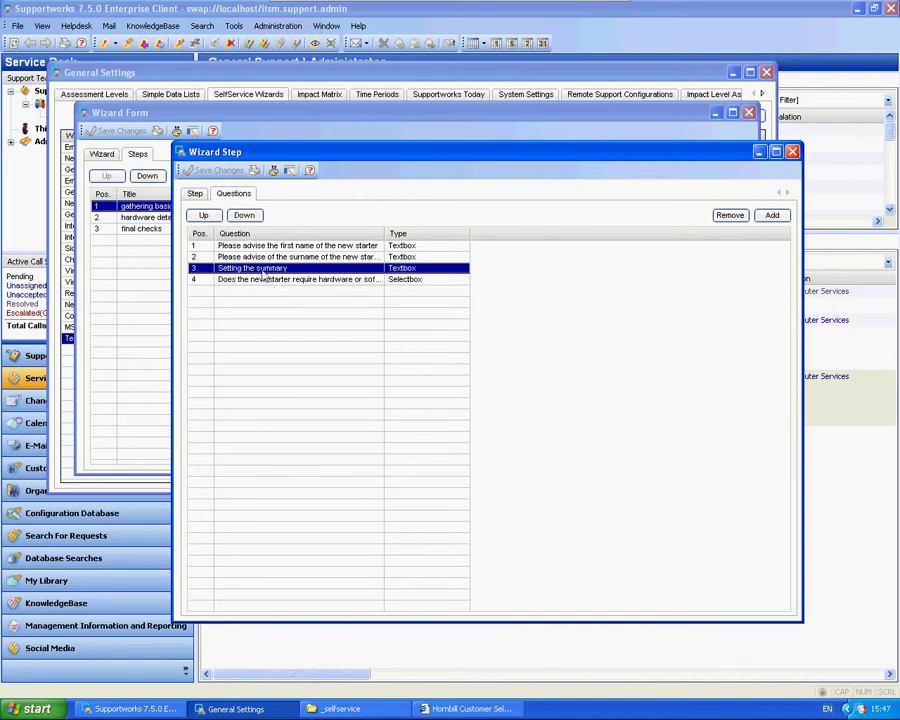
click(270, 281)
click(237, 270)
Step: Close the Wizard Step, Wizard Form and General Settings windows
click(792, 152)
click(748, 112)
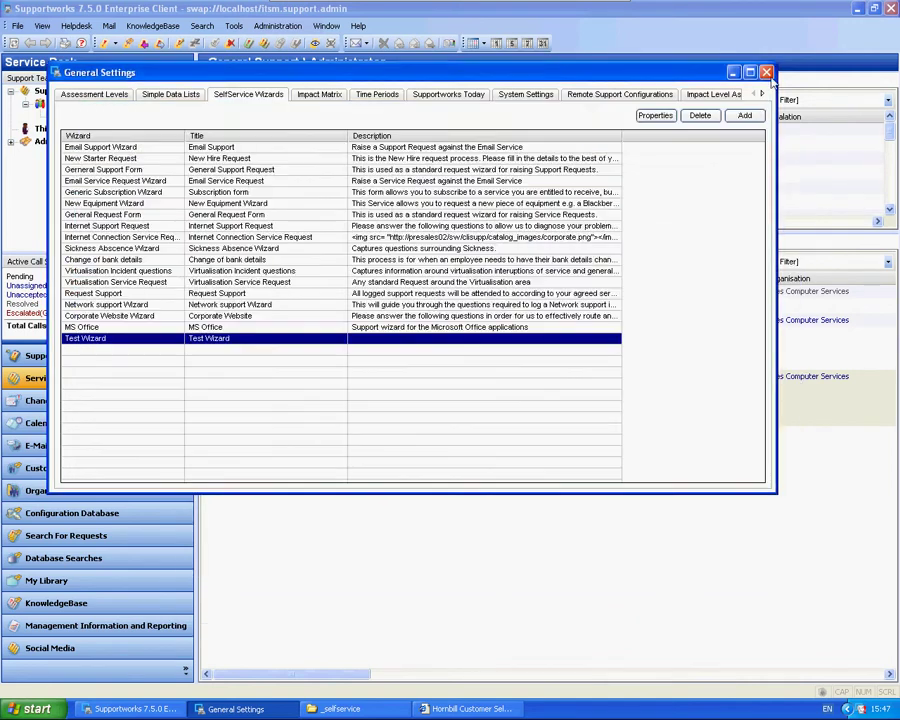
click(766, 72)
Step: Log in to the SelfService portal and raise a Human Resources New Starter request
click(339, 708)
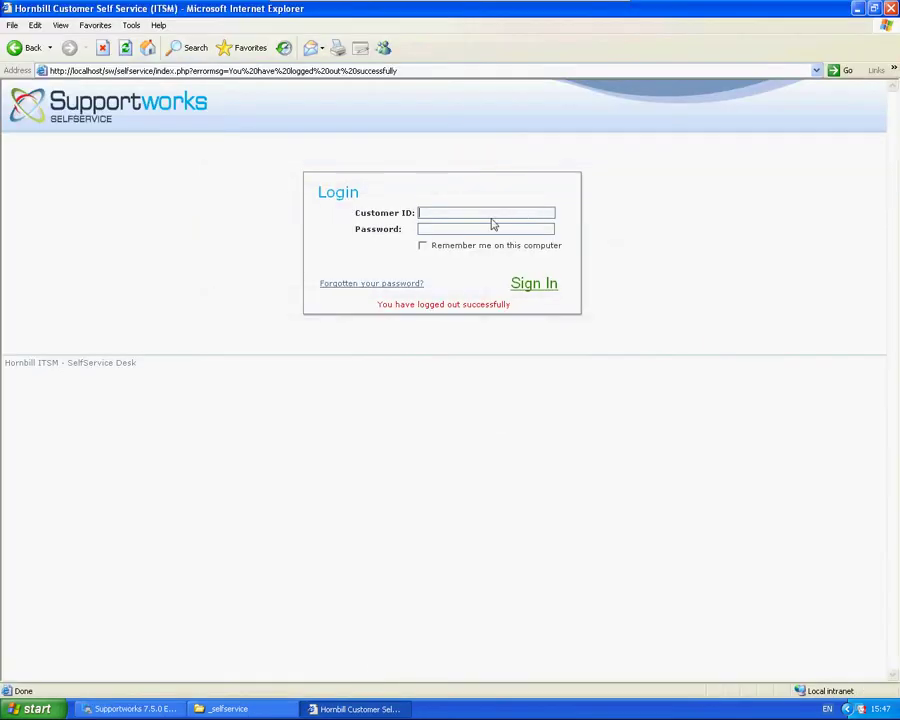
text(alanc)
key(Return)
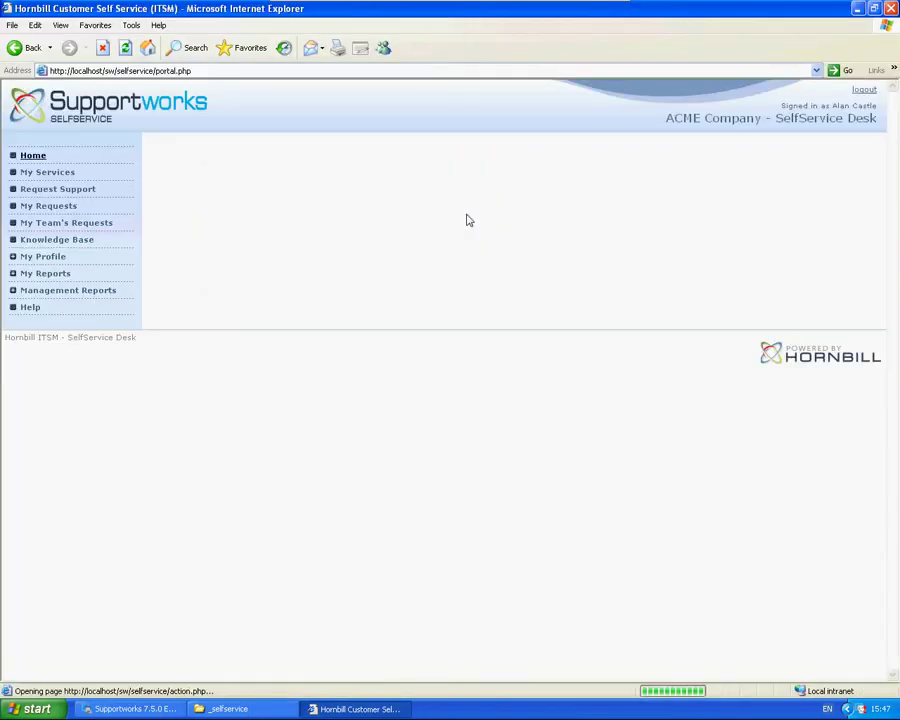
click(59, 177)
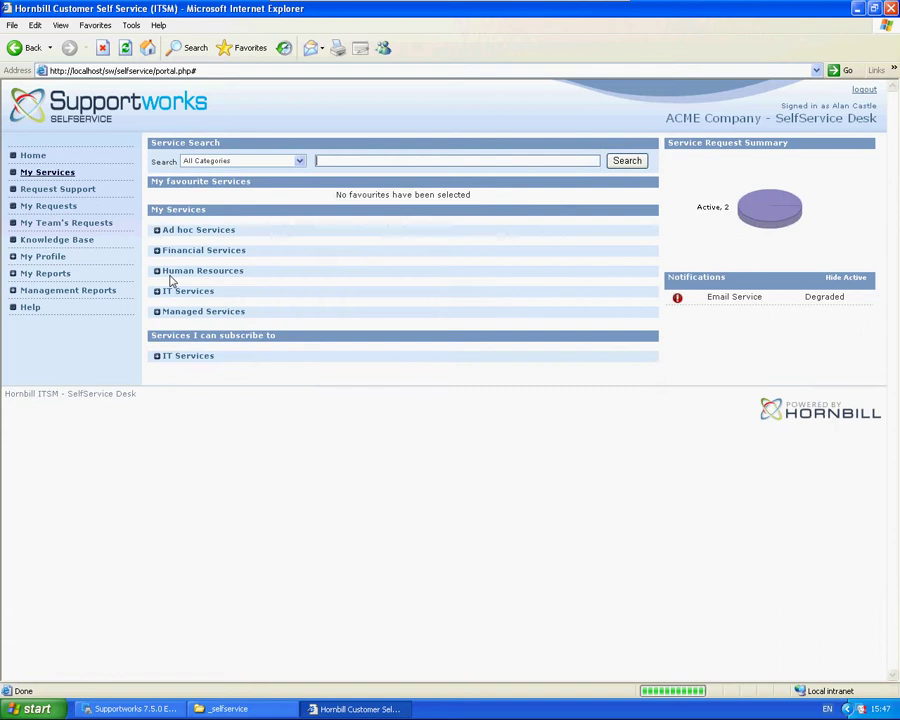
click(158, 270)
click(570, 296)
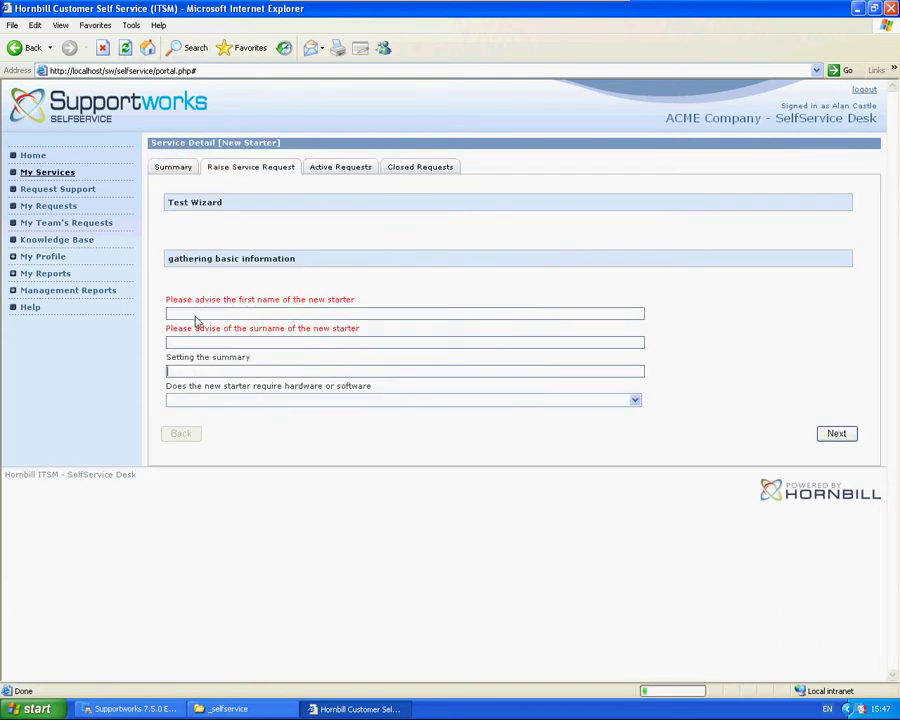
Step: Fill in names 'Test', summary 'Test Summary', answer No to hardware/software, and submit
text(Test)
key(Tab)
text(Test)
key(Tab)
text(Test Summar)
click(311, 399)
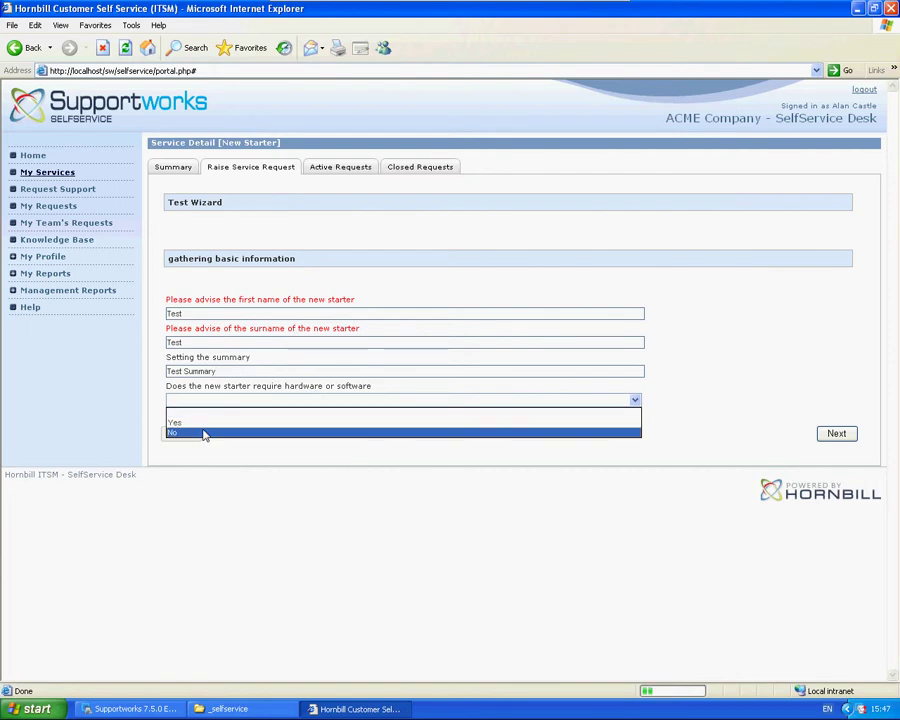
click(204, 433)
click(832, 433)
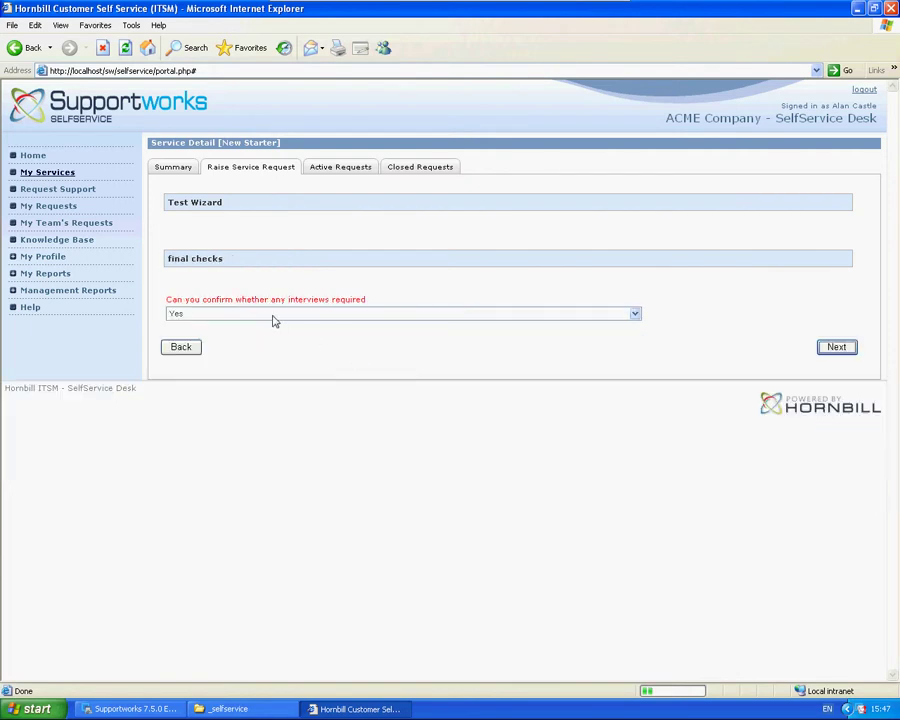
click(836, 347)
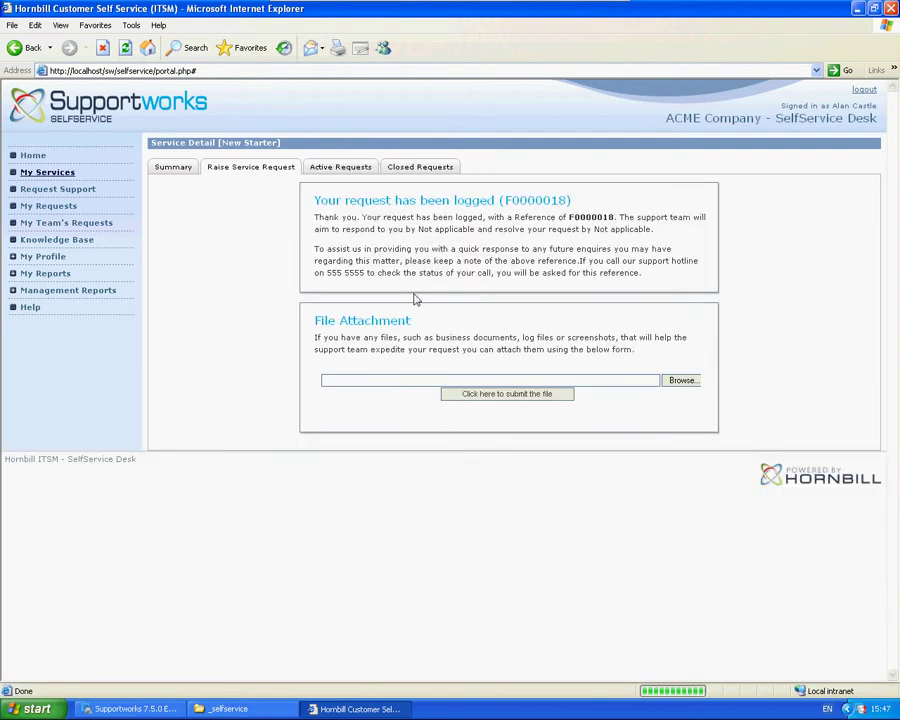
click(160, 709)
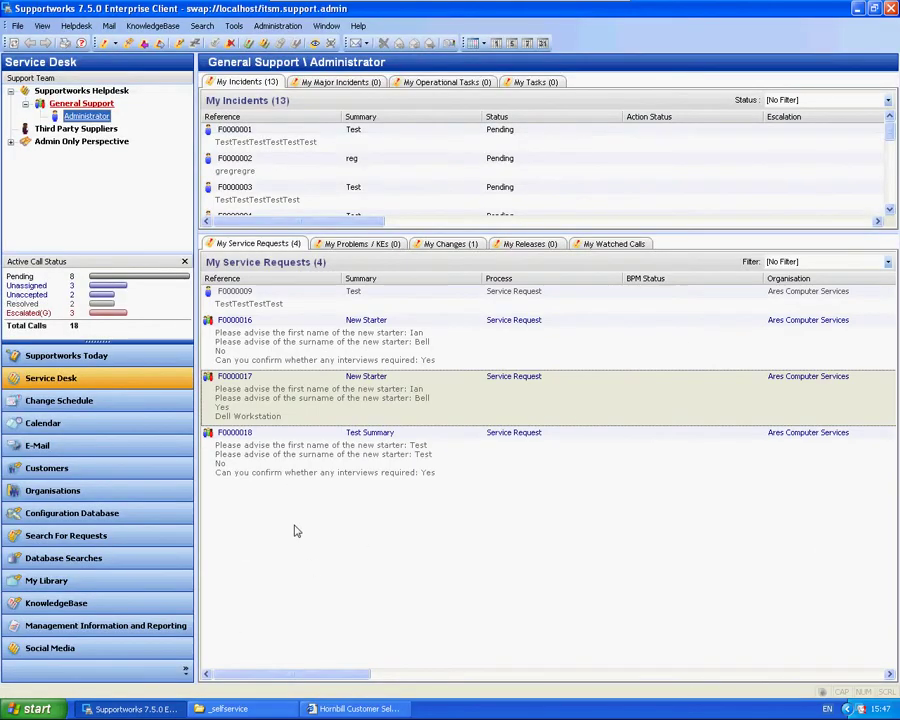
double_click(286, 460)
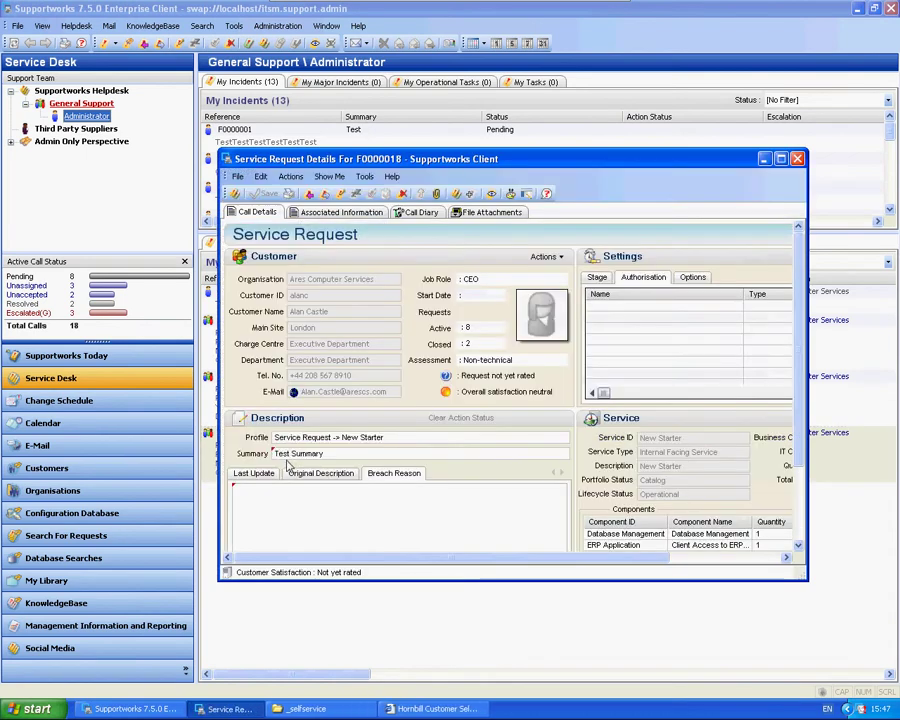
click(322, 456)
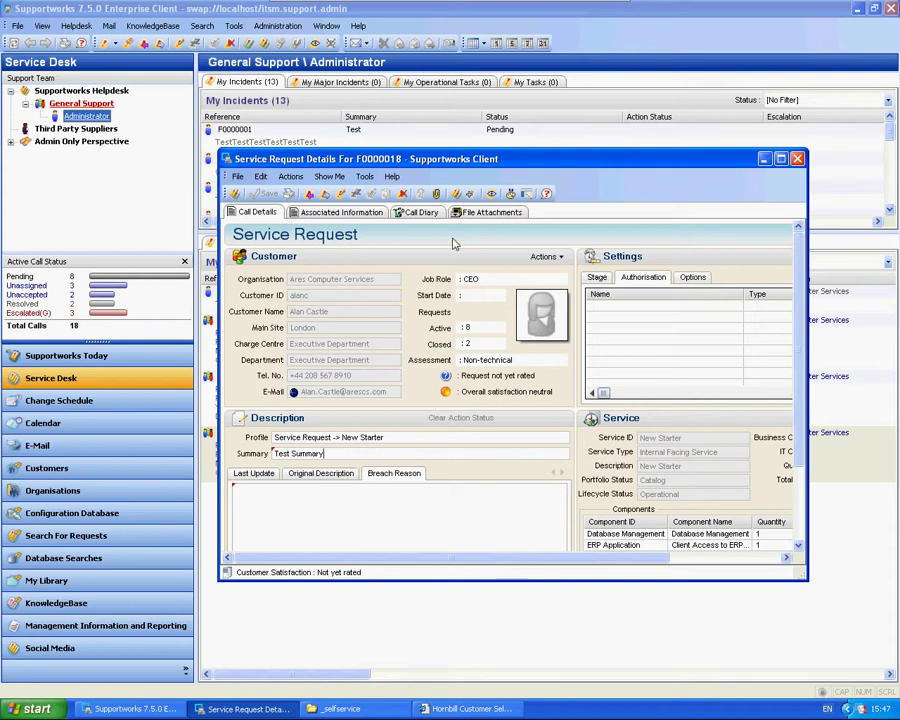
drag(524, 158, 491, 449)
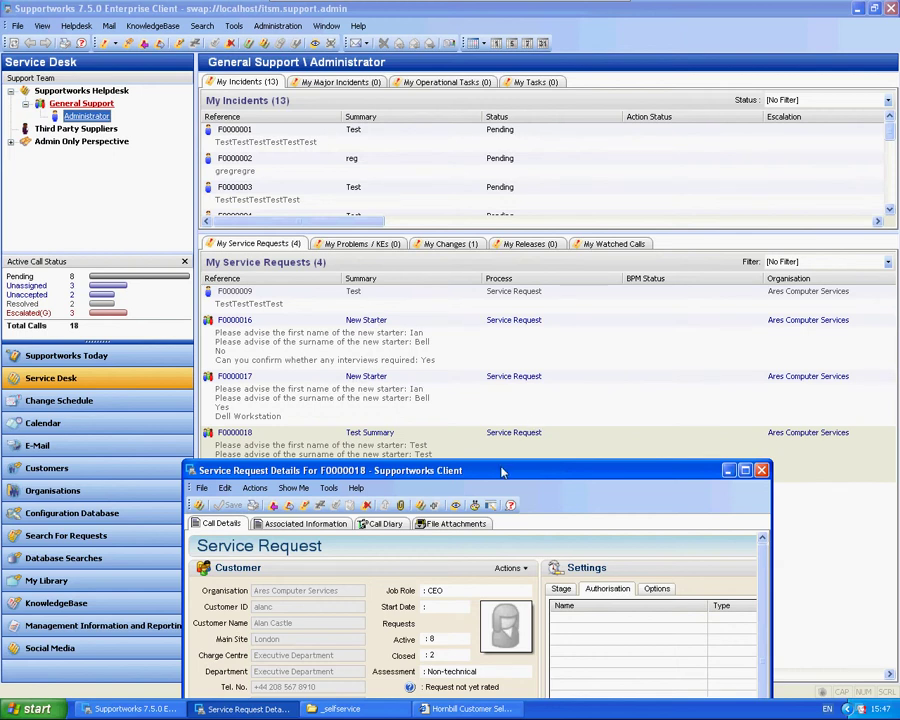
drag(506, 470, 534, 216)
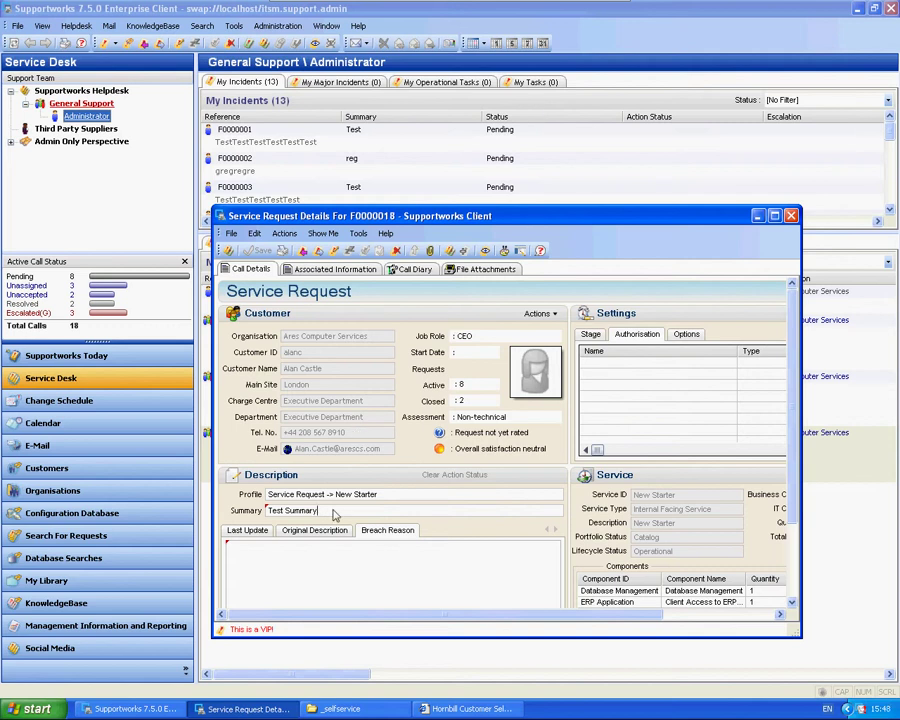
click(790, 217)
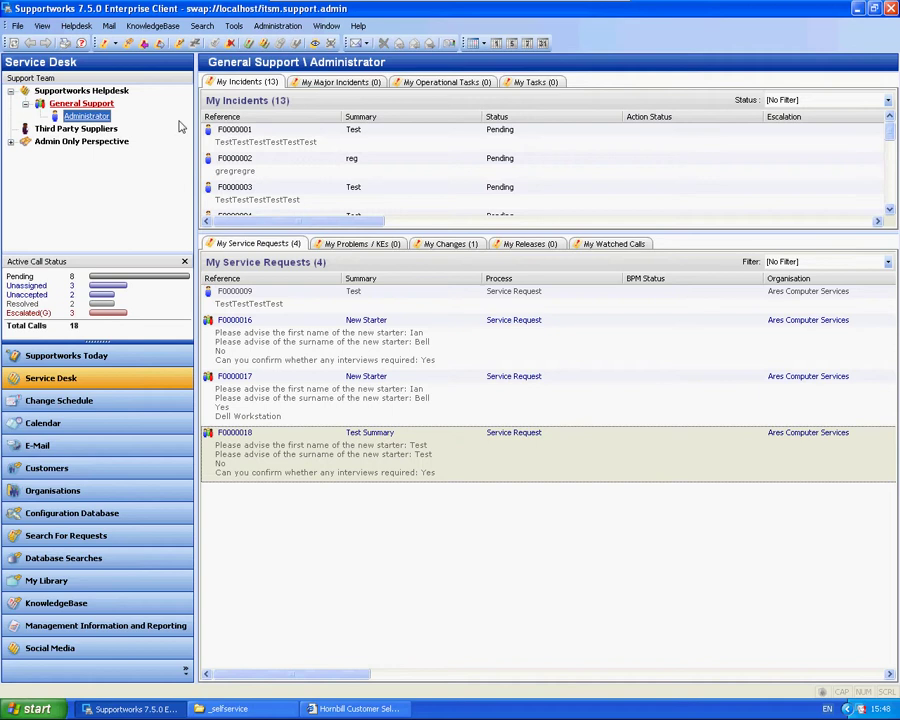
click(358, 25)
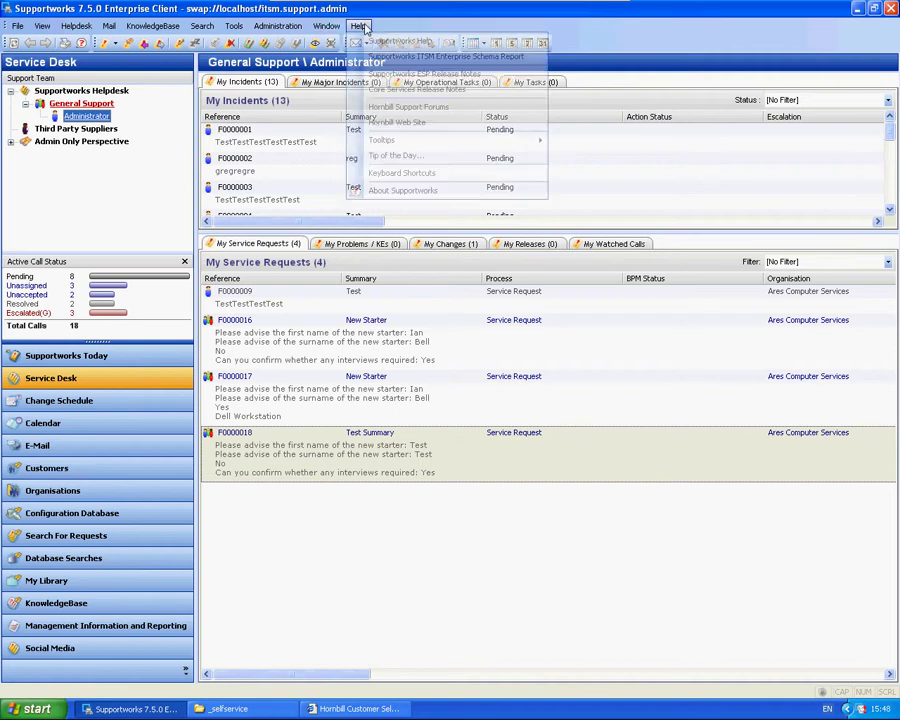
click(463, 57)
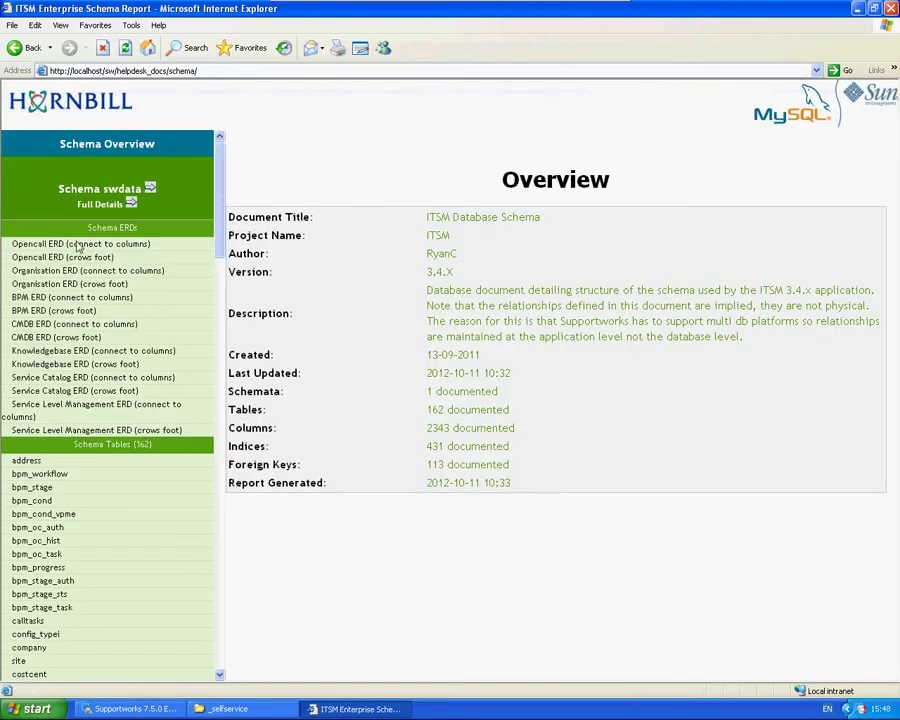
drag(216, 224, 195, 420)
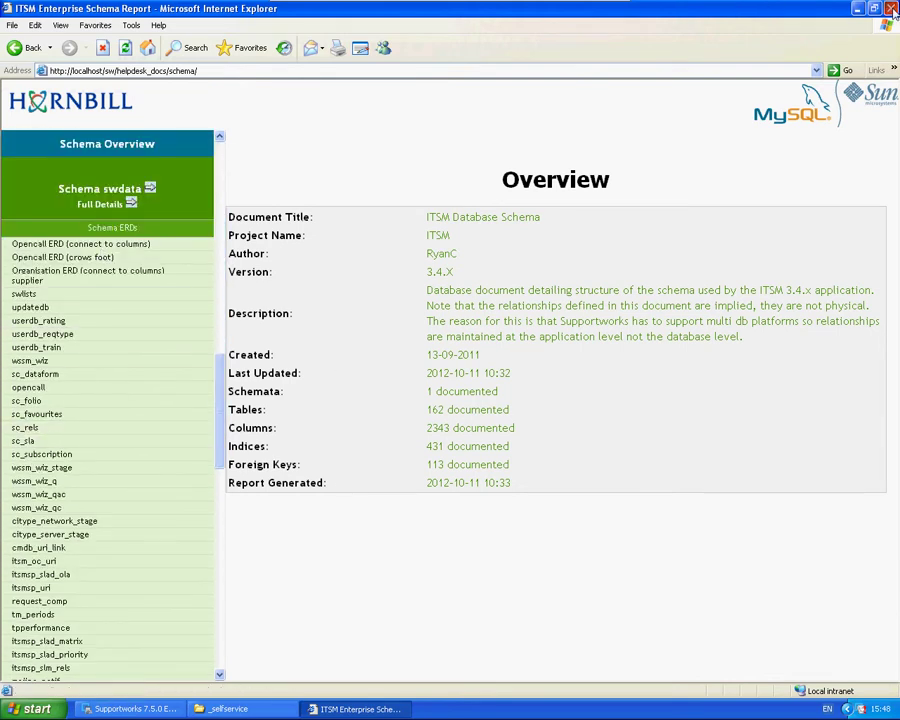
key(alt+F4)
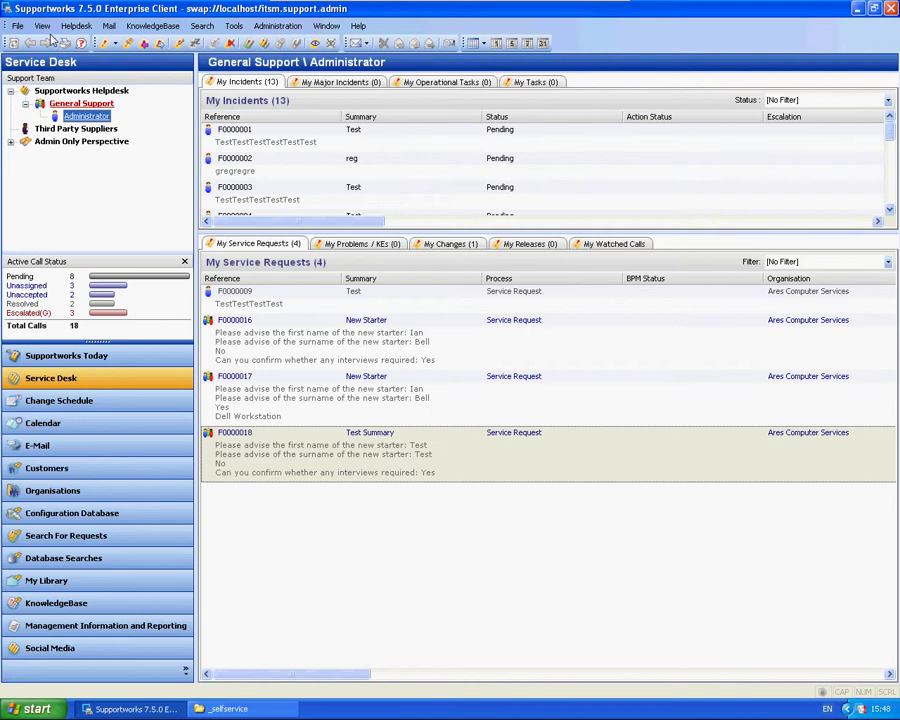
Step: Open the Test Wizard from General Settings' SelfService Wizards list and view its steps
click(17, 25)
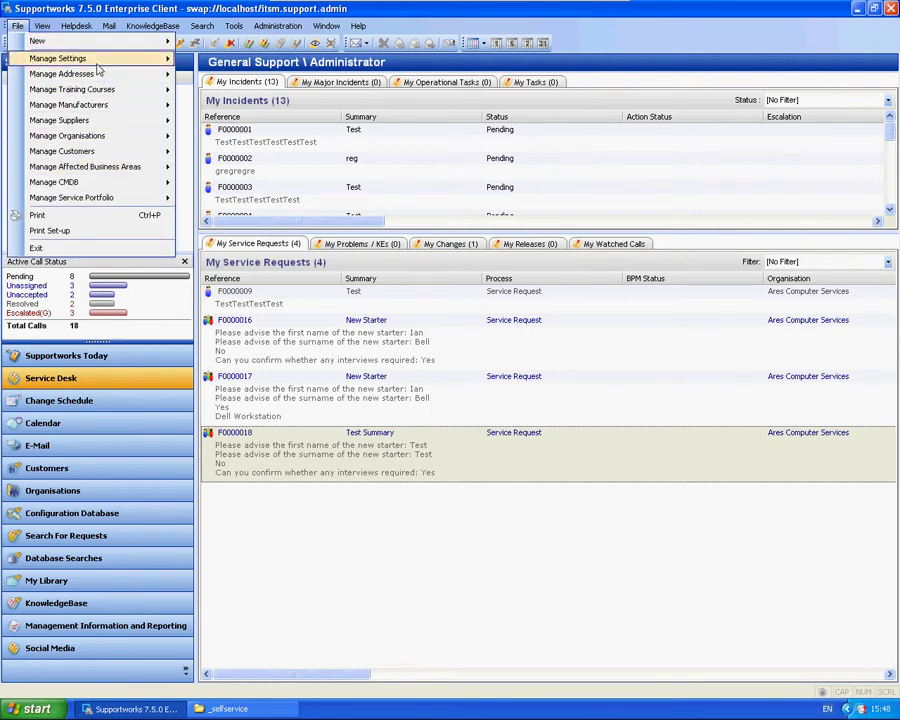
mouse_move(115, 58)
click(200, 62)
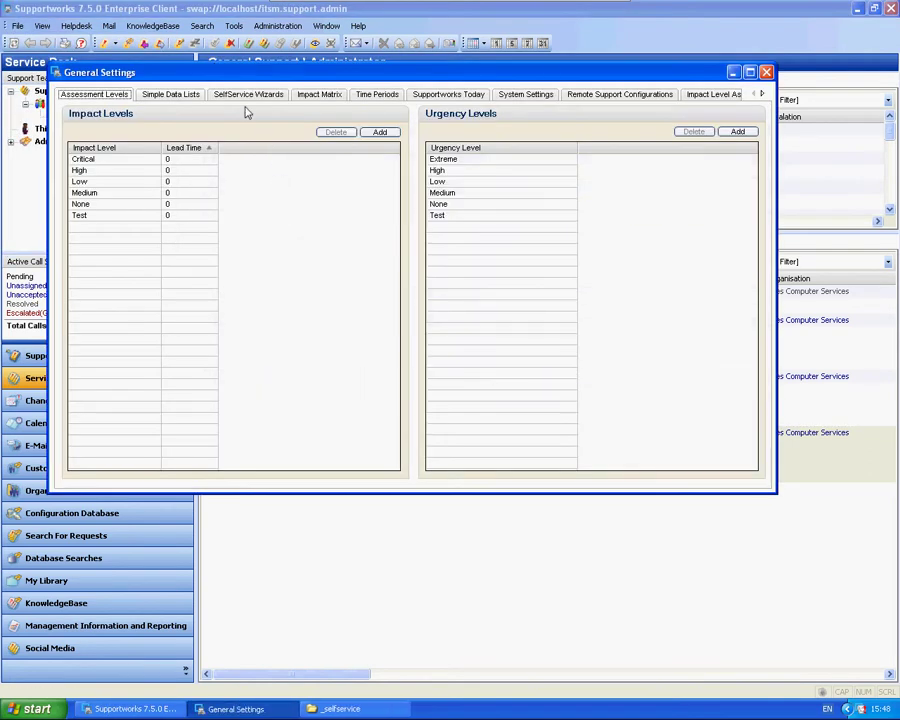
click(258, 96)
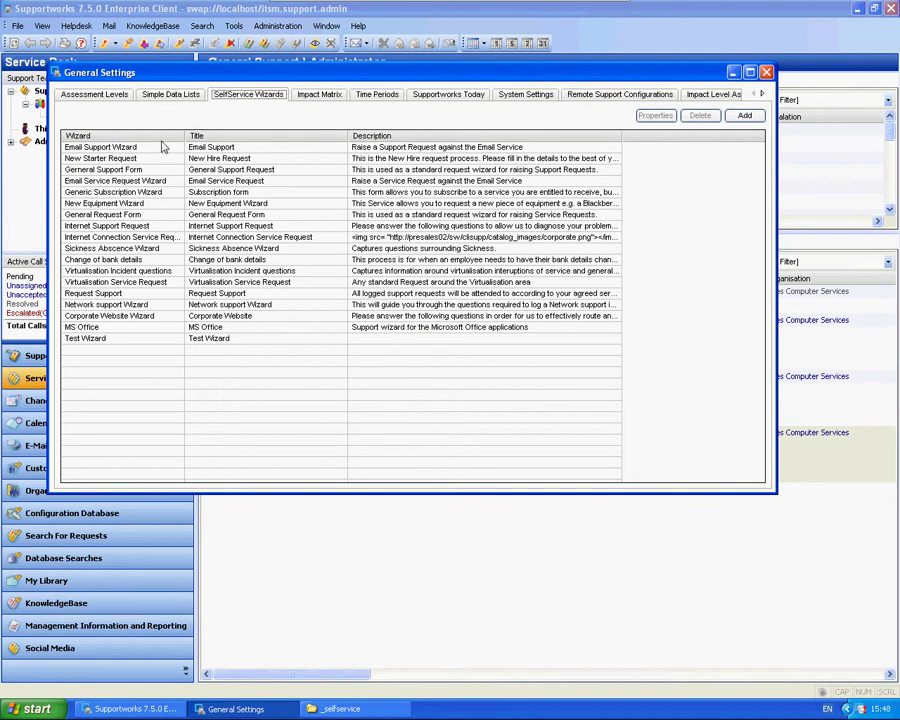
double_click(97, 339)
click(138, 154)
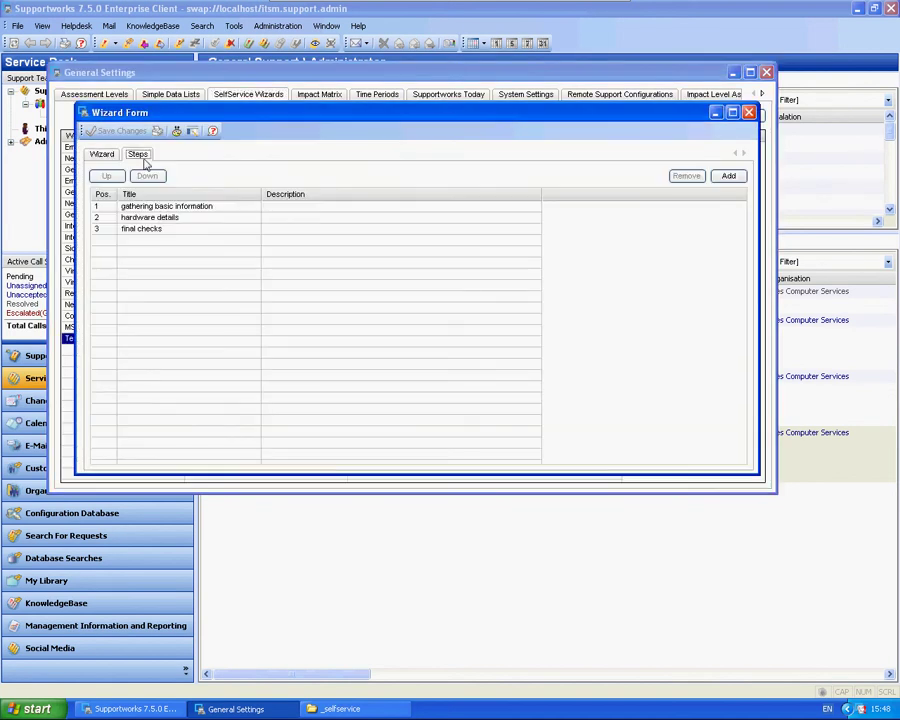
Step: Add a Selectbox question 'Please choose a site' to the gathering basic information step
double_click(183, 208)
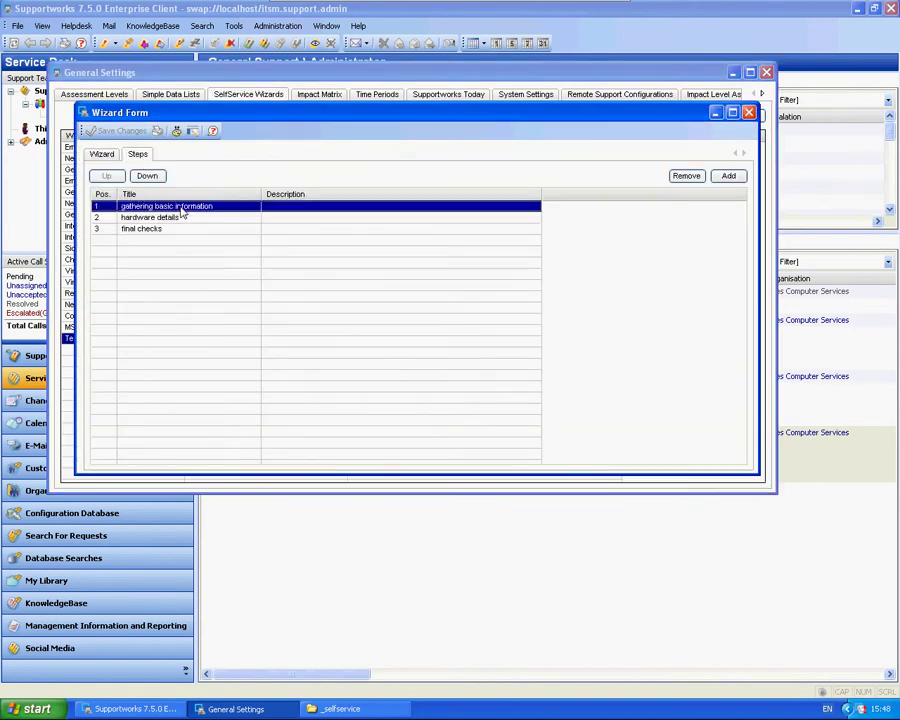
click(234, 195)
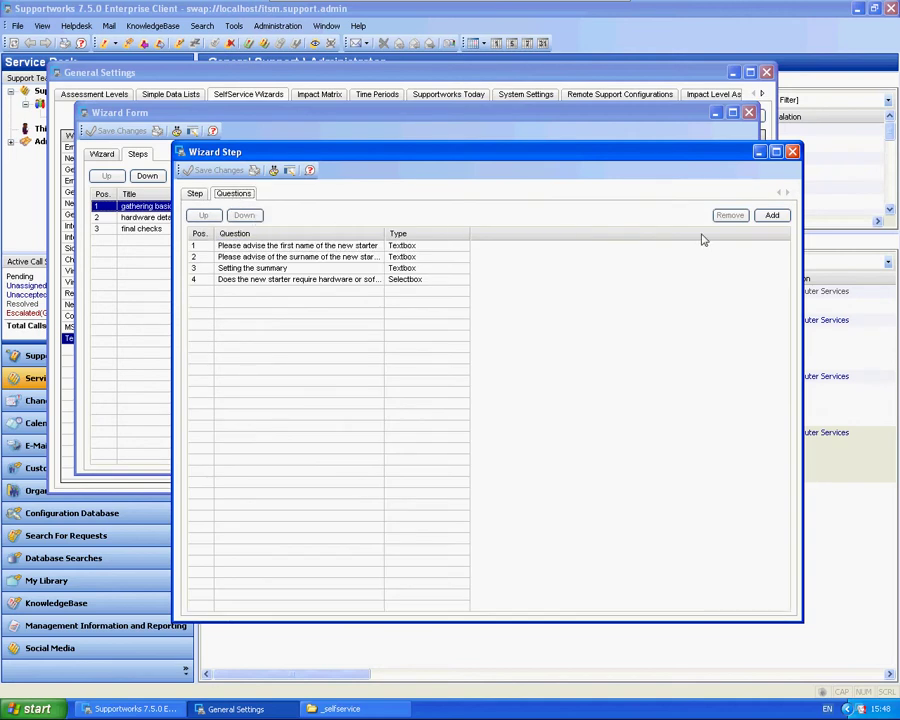
click(772, 215)
click(380, 338)
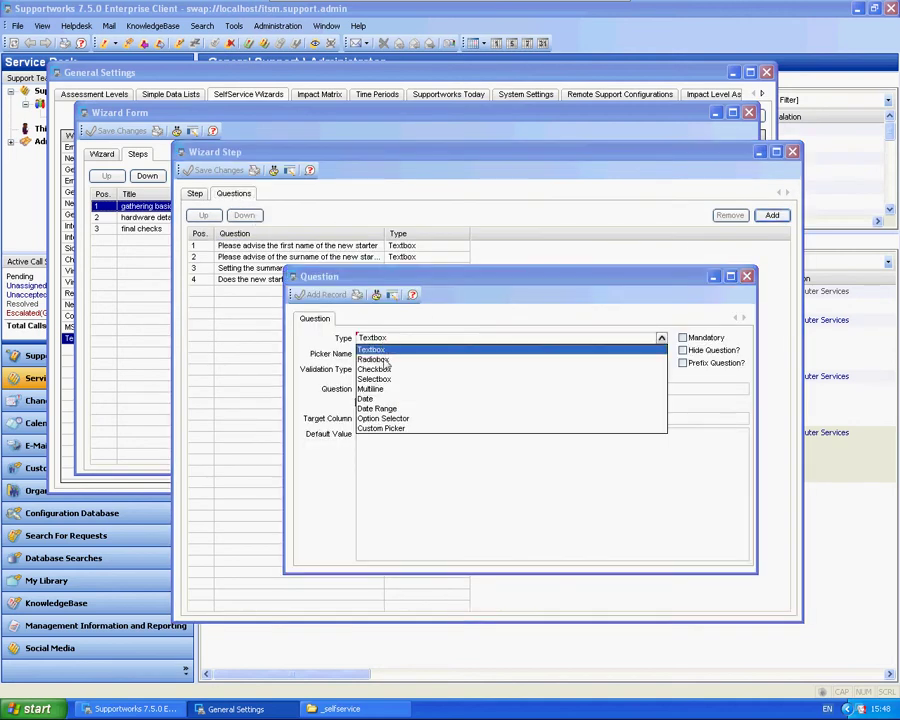
click(376, 380)
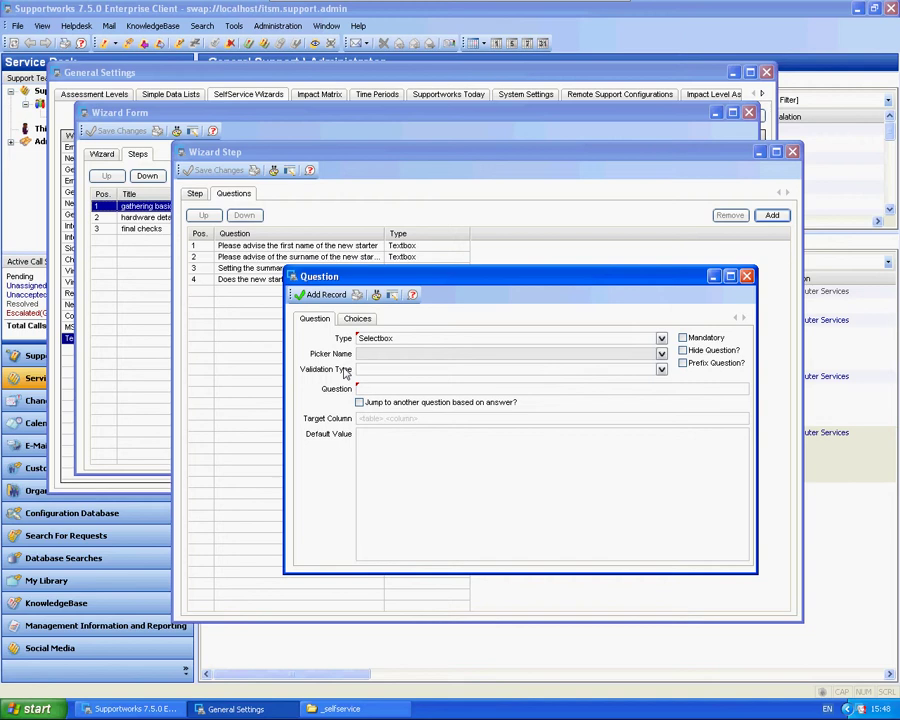
text(Please choose a site)
click(357, 319)
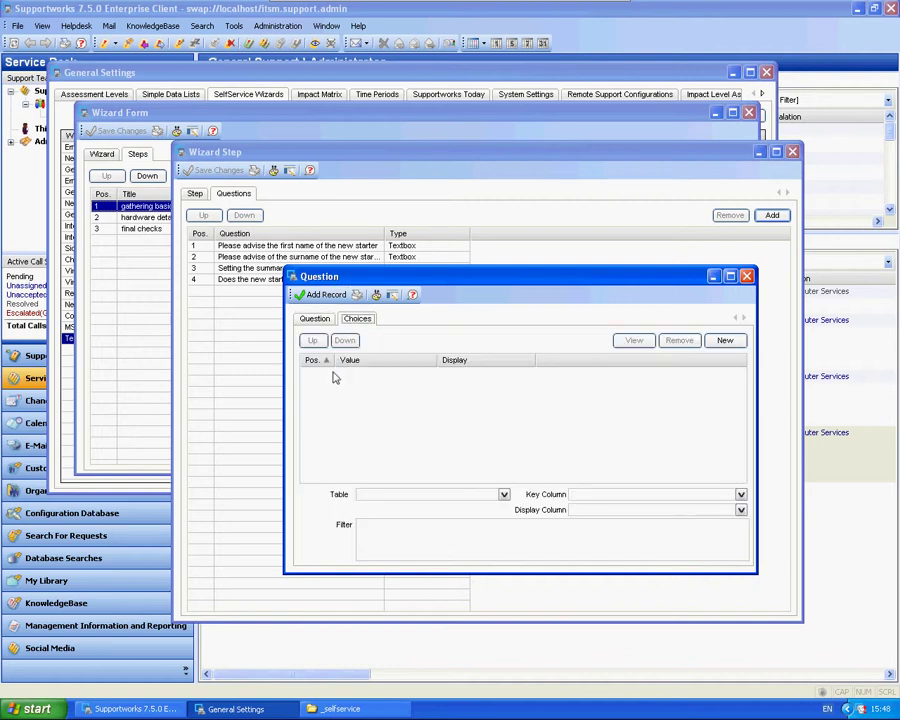
Step: Save the question, then draw its choices from the site table with site_name as key and display
click(322, 296)
double_click(256, 290)
click(357, 319)
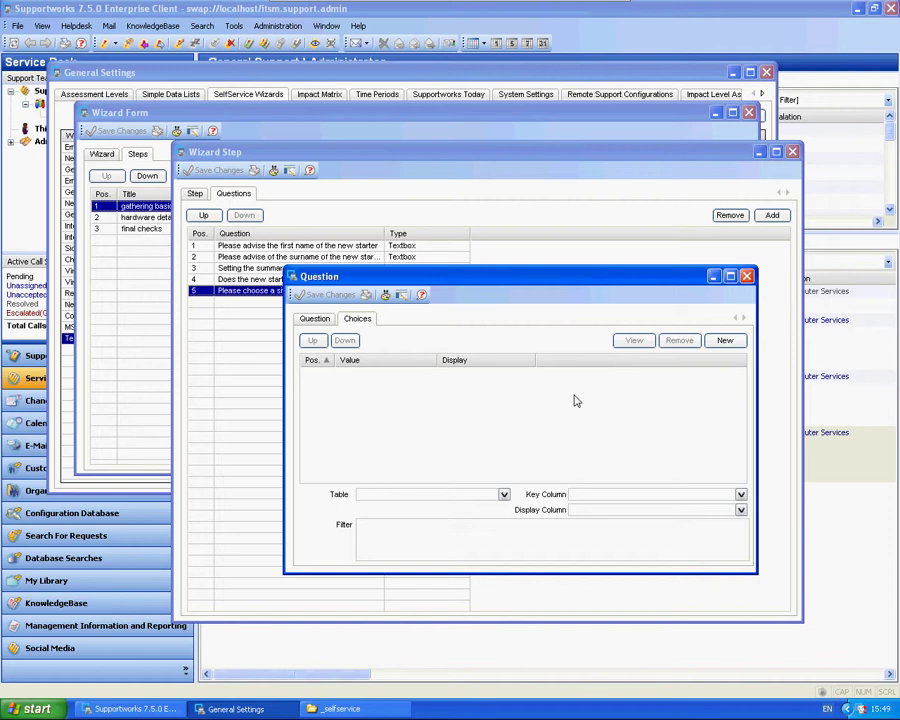
click(503, 494)
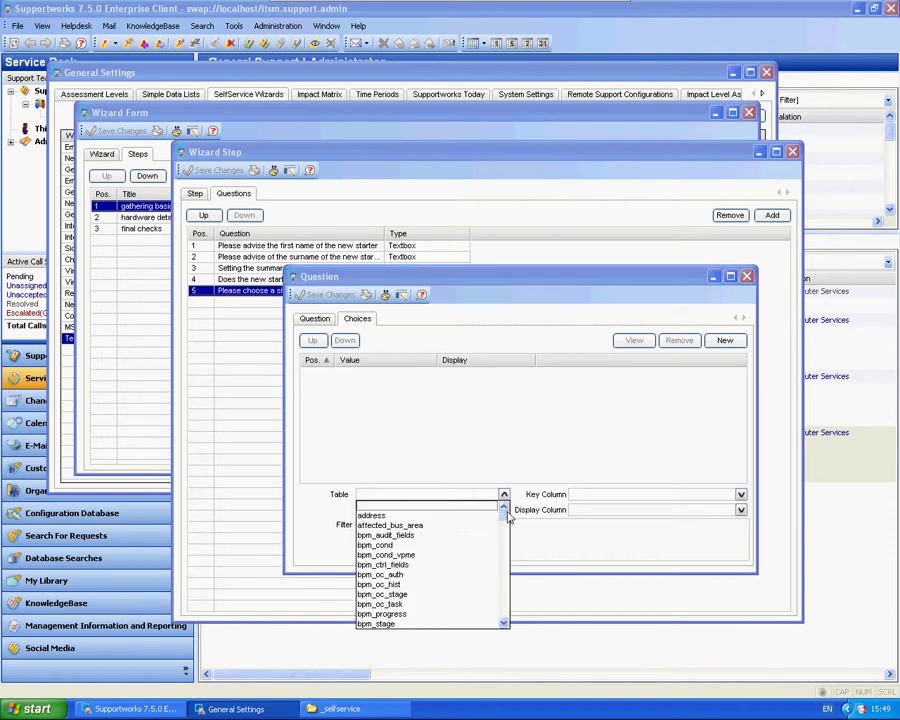
drag(506, 511, 504, 566)
click(496, 542)
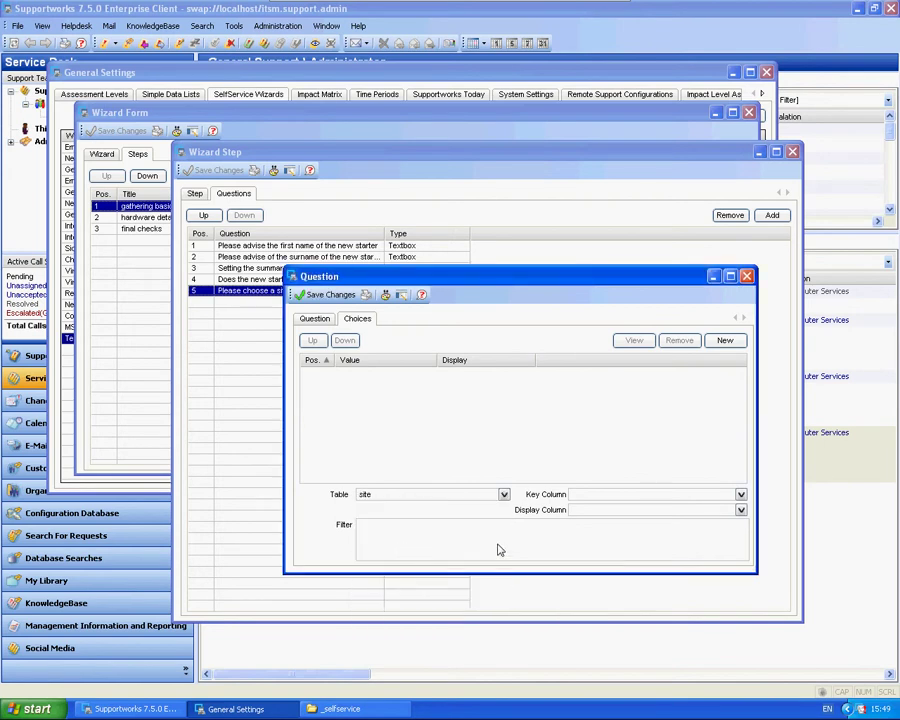
click(739, 498)
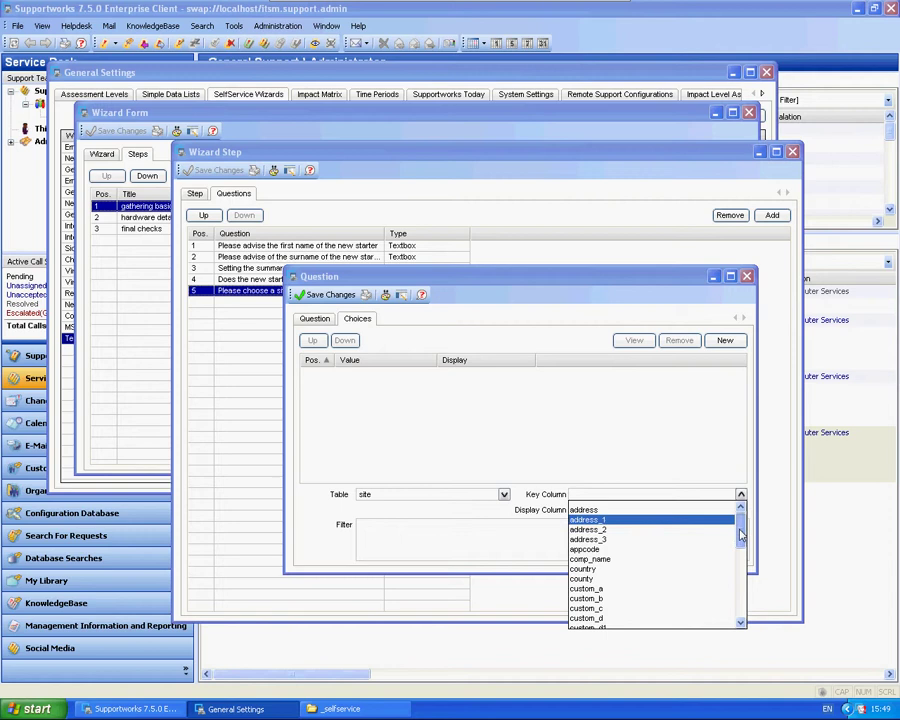
drag(741, 535, 741, 600)
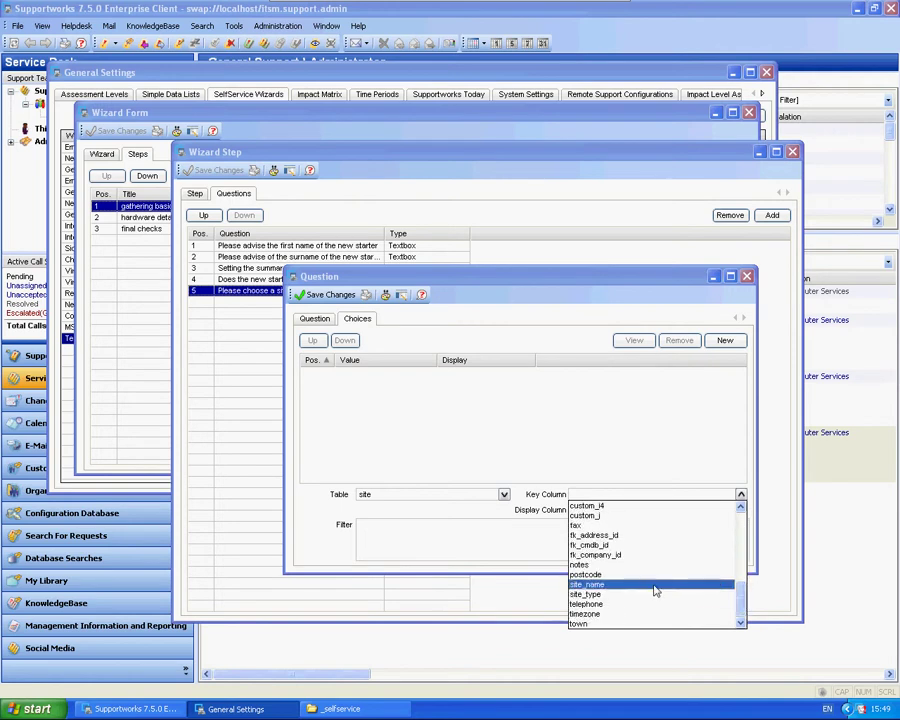
click(622, 586)
click(630, 511)
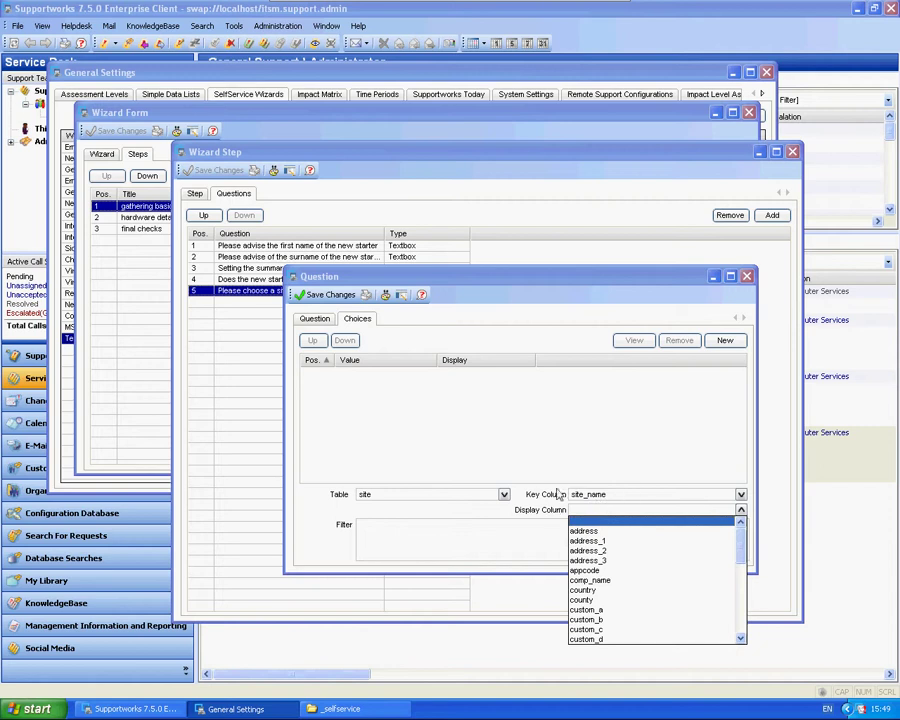
drag(741, 540, 750, 618)
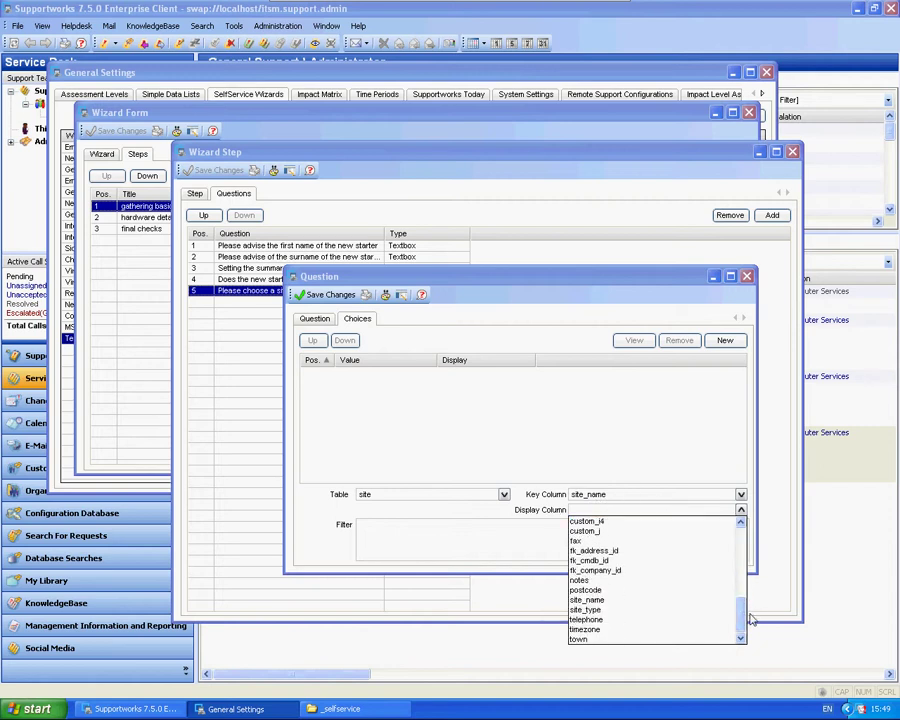
click(622, 600)
Step: Filter choices with site_name LIKE 'UK-%', save, move the question up to fourth
click(576, 548)
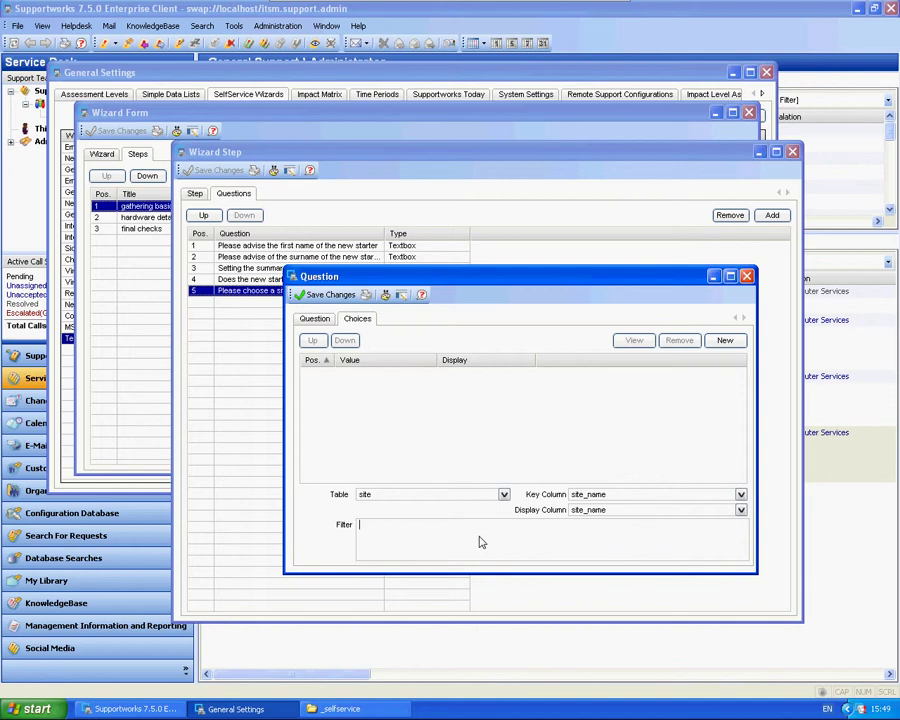
text(site_name LiKE 'UK-%')
click(318, 294)
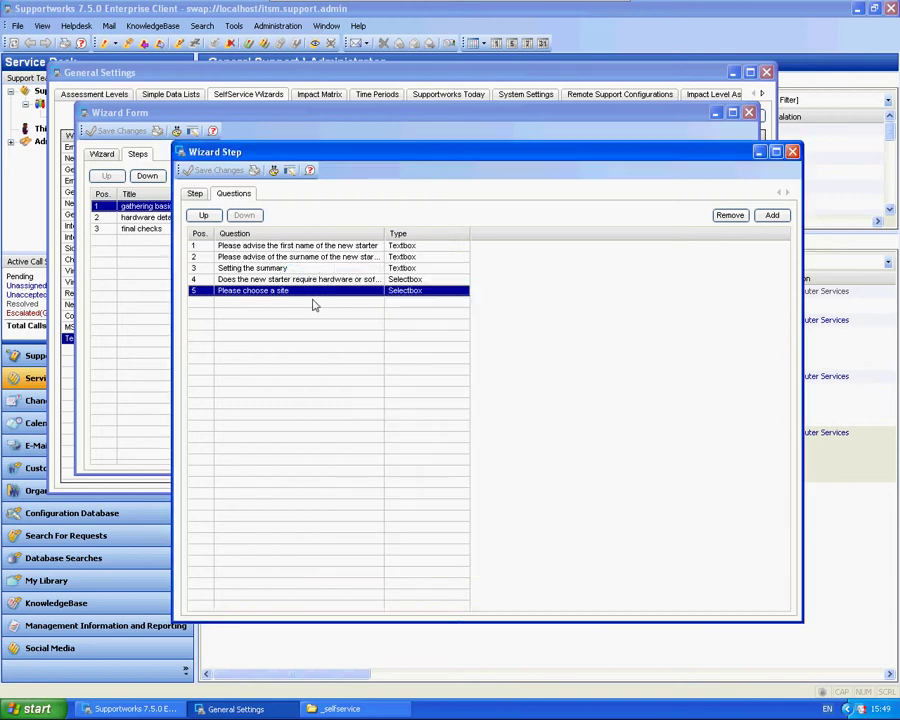
click(204, 216)
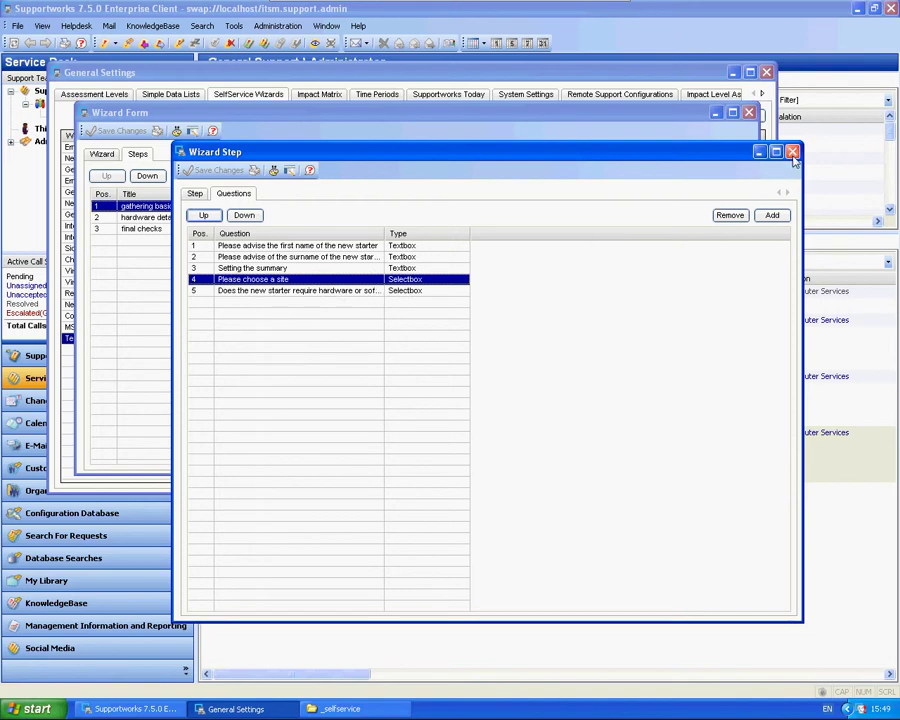
click(792, 152)
click(748, 112)
click(766, 72)
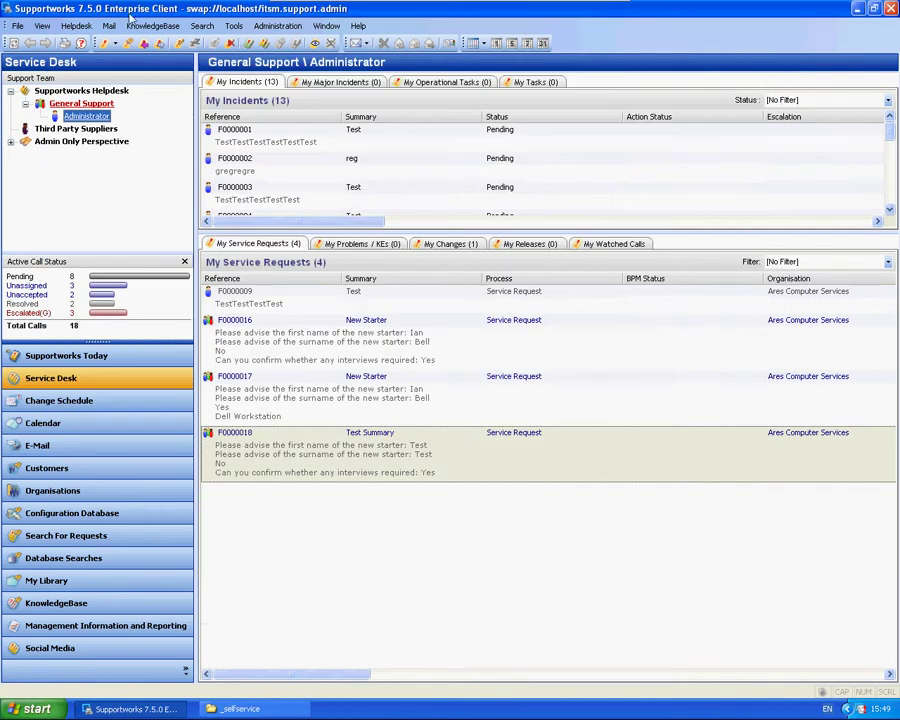
click(18, 26)
mouse_move(90, 134)
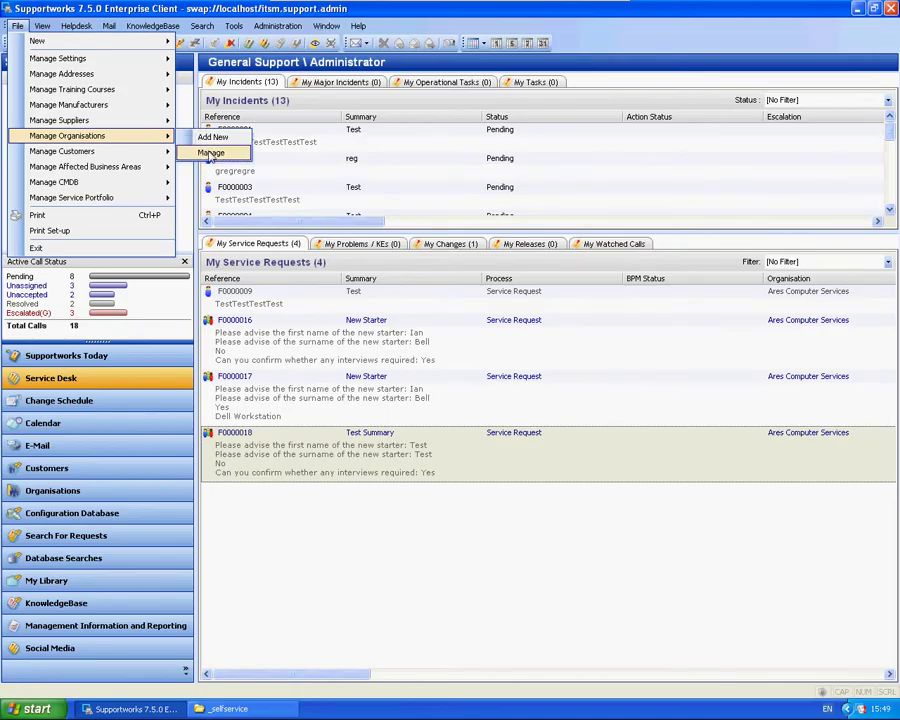
click(210, 152)
click(862, 174)
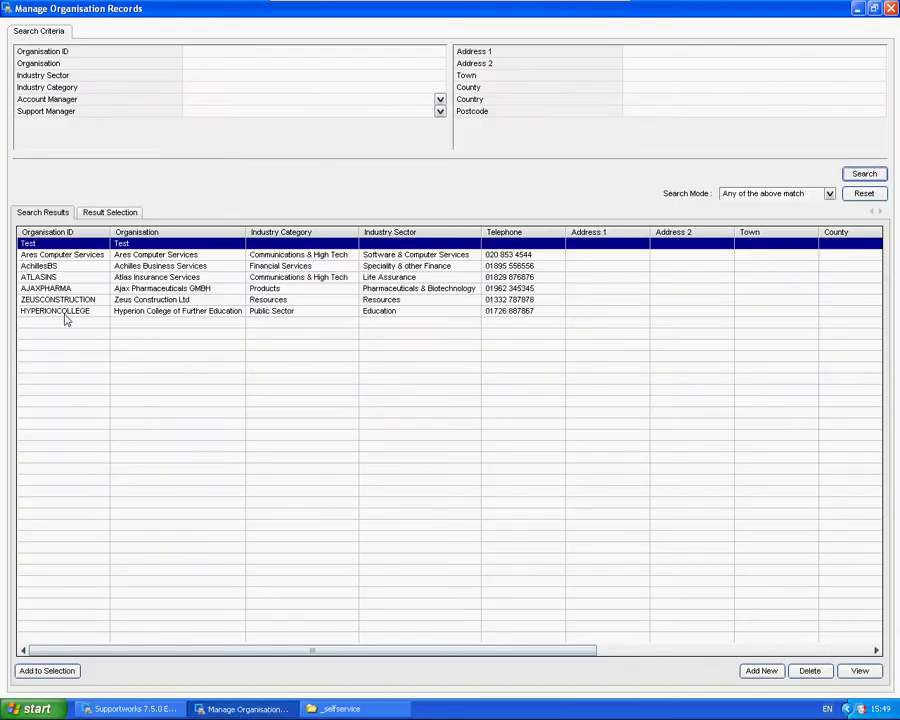
double_click(112, 242)
click(239, 185)
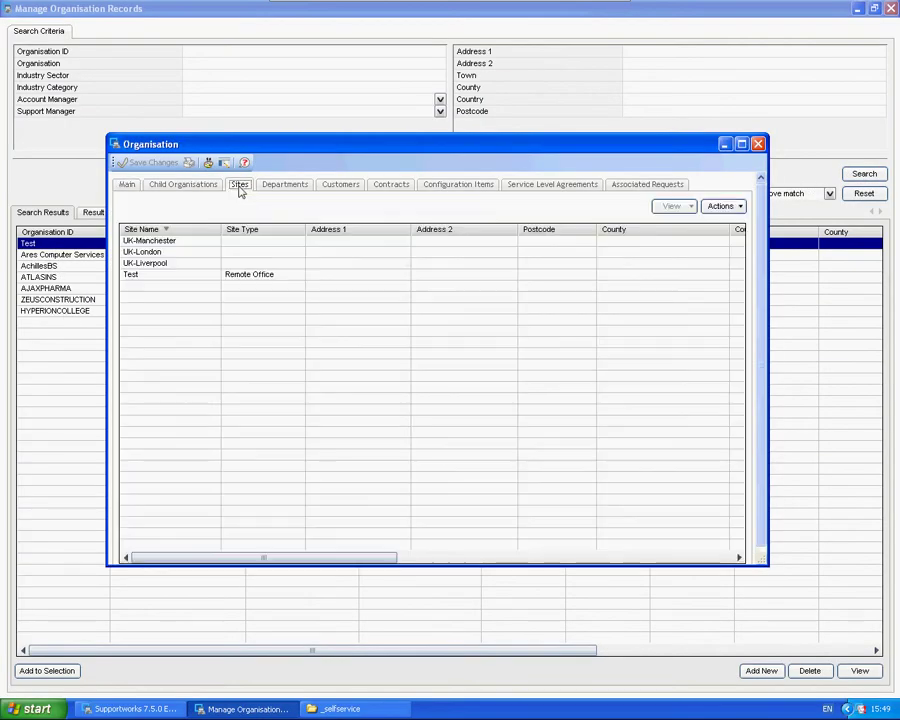
click(152, 253)
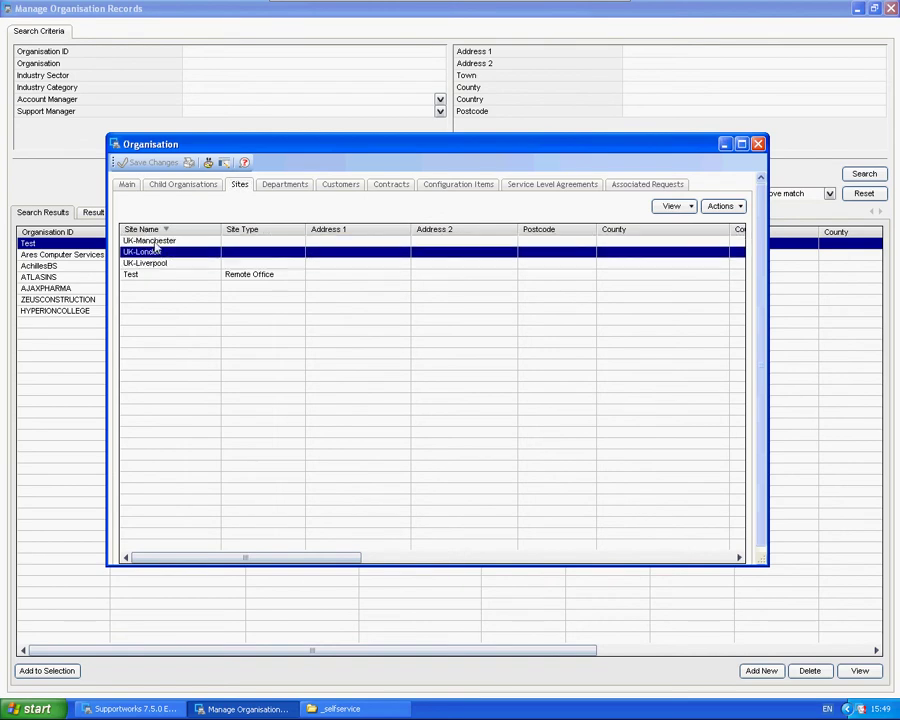
click(152, 262)
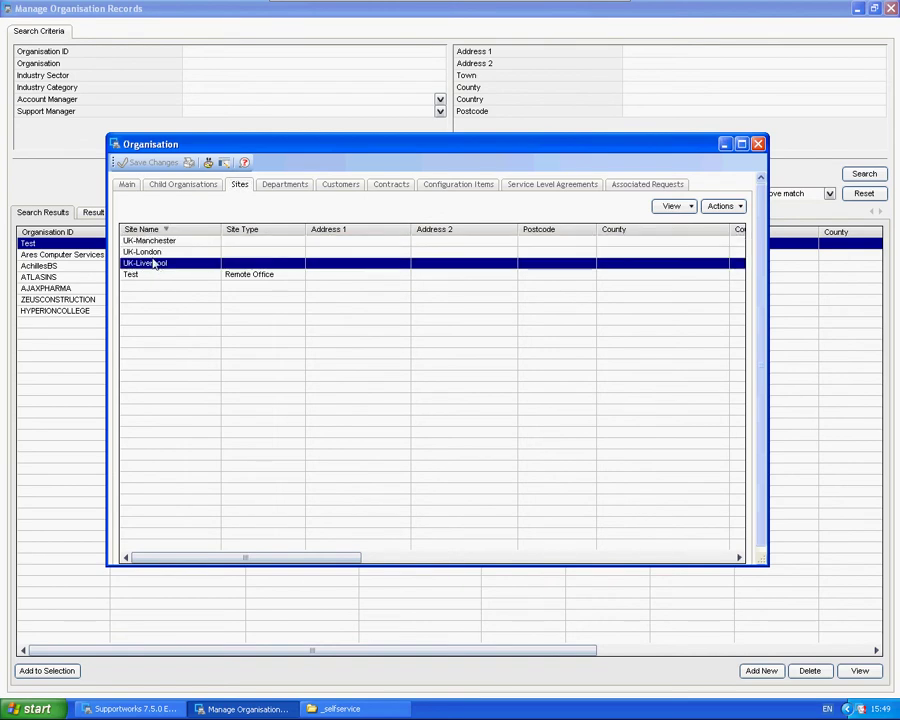
click(758, 145)
click(890, 9)
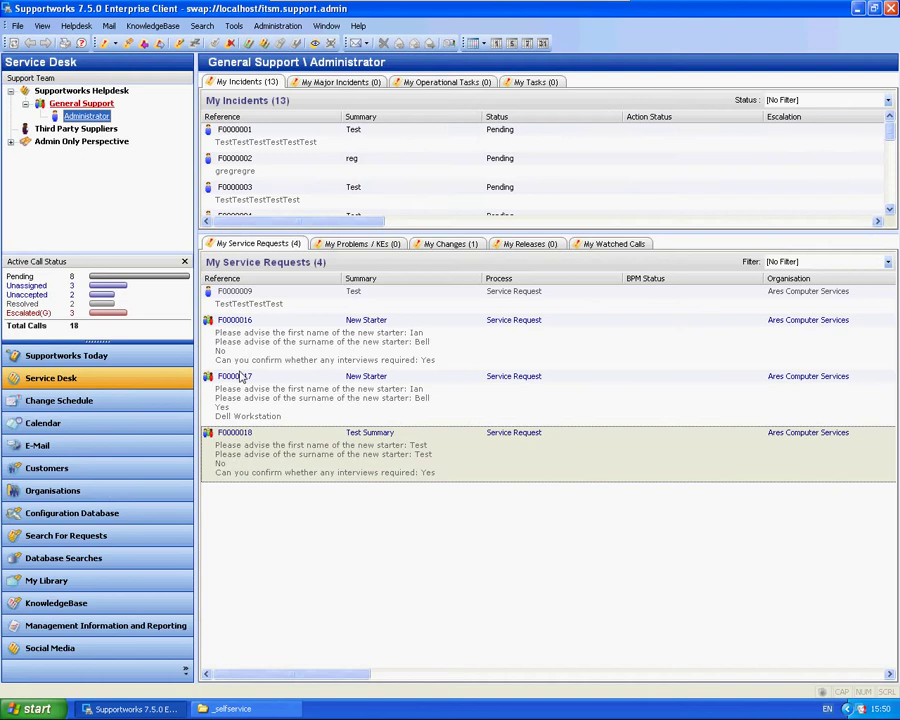
Step: Launch Internet Explorer and load the localhost SelfService login page
click(55, 706)
click(46, 430)
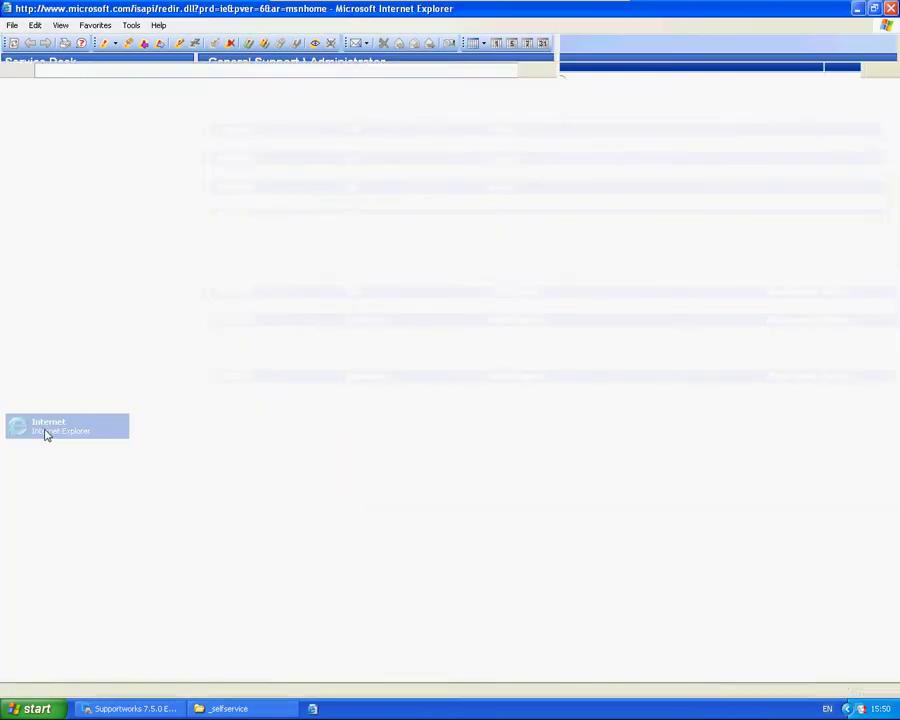
click(86, 71)
text(ht)
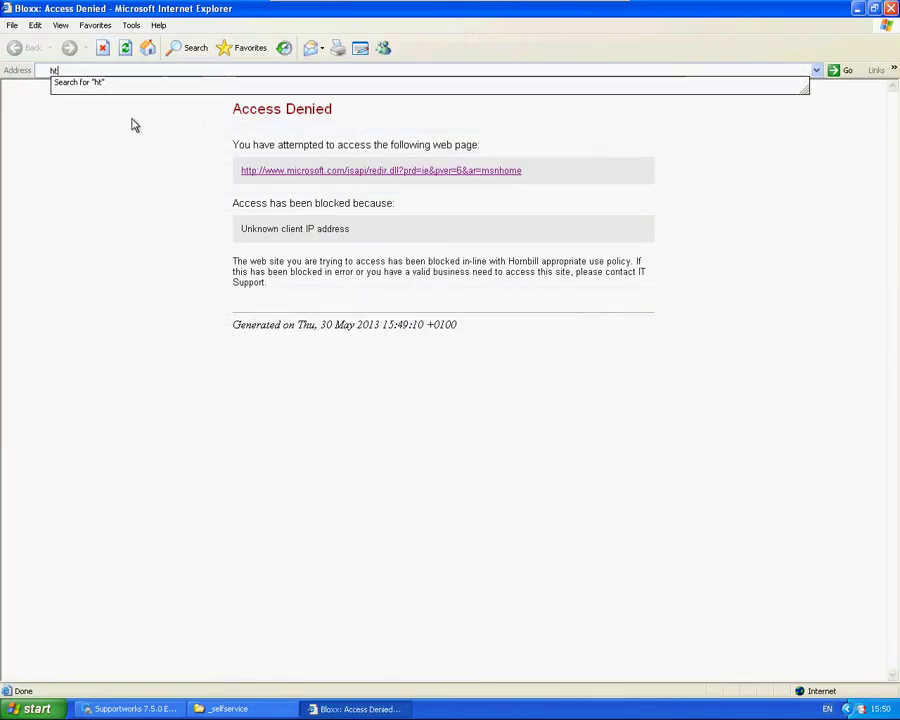
text(tp://lo)
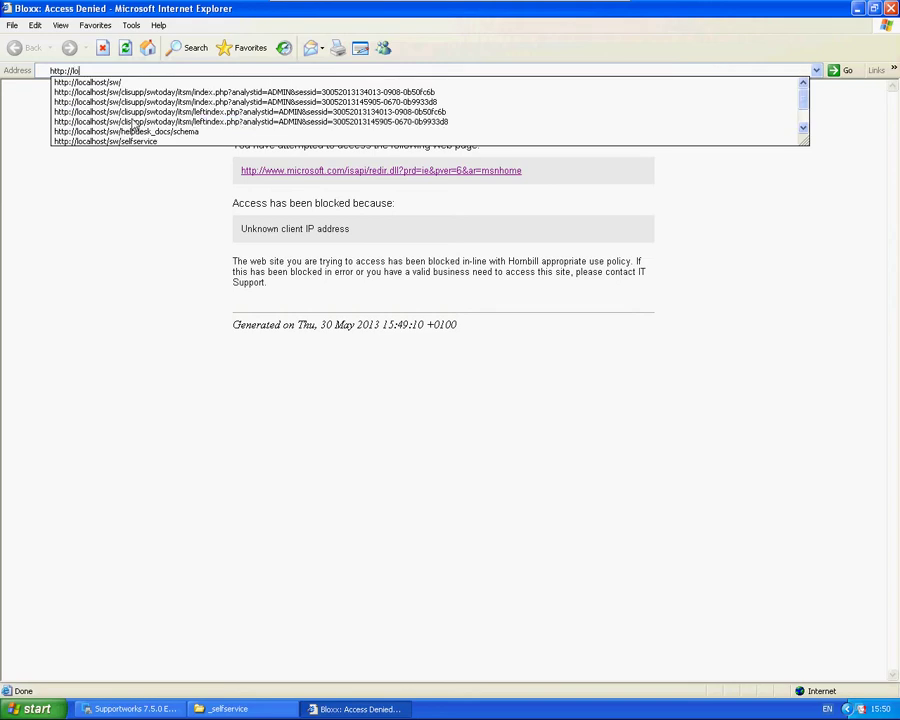
key(Down)
key(Down)
key(Down)
key(Down)
key(Down)
key(Down)
key(Down)
key(Return)
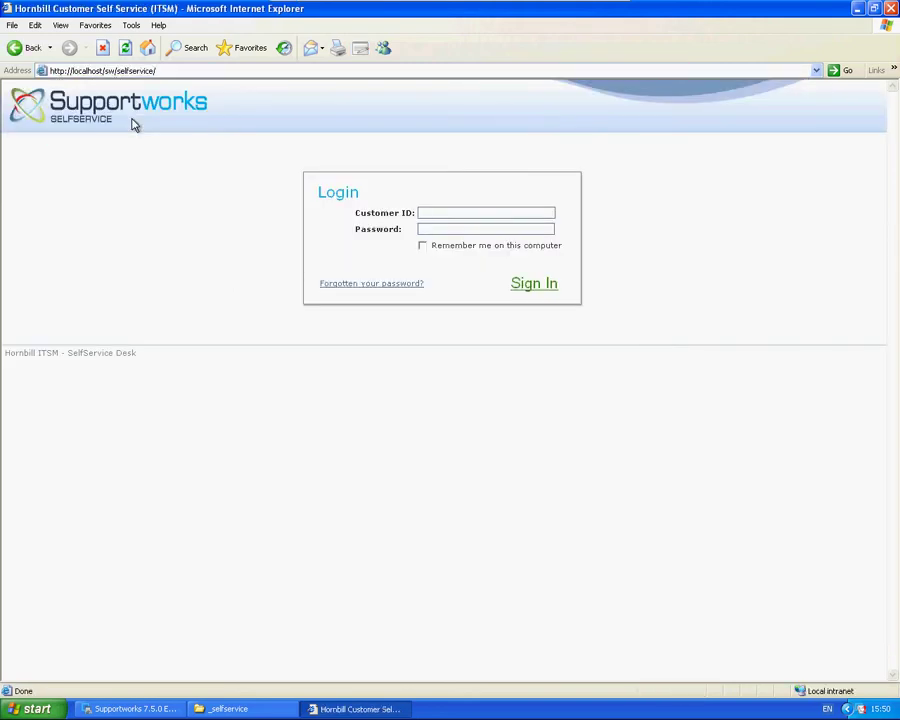
Step: Log in and raise a New Starter request under My Services > Human Resources
text(alanc)
key(Return)
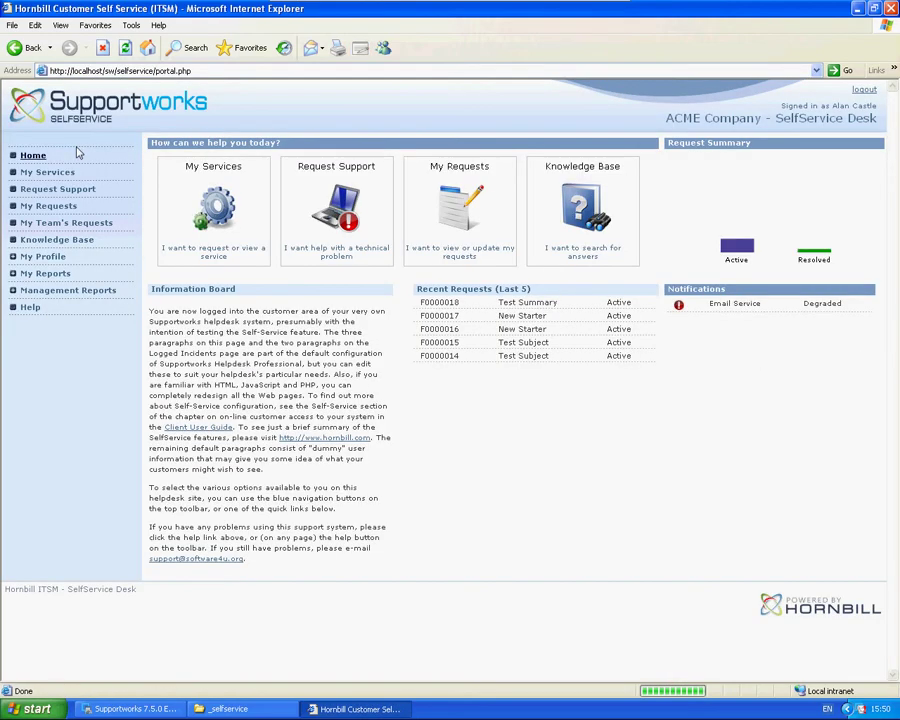
click(62, 175)
click(161, 269)
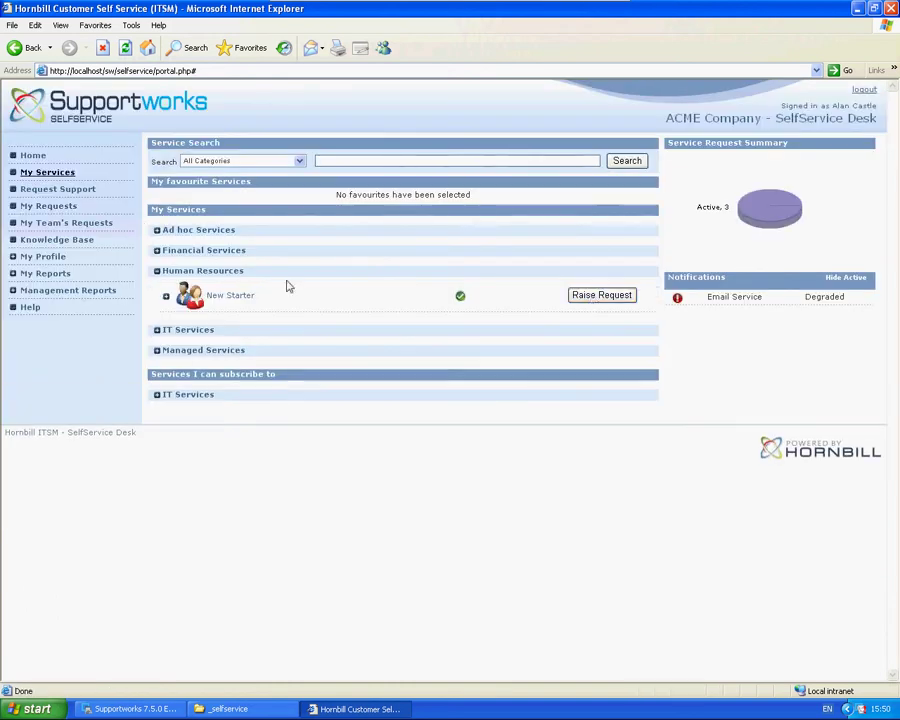
click(598, 296)
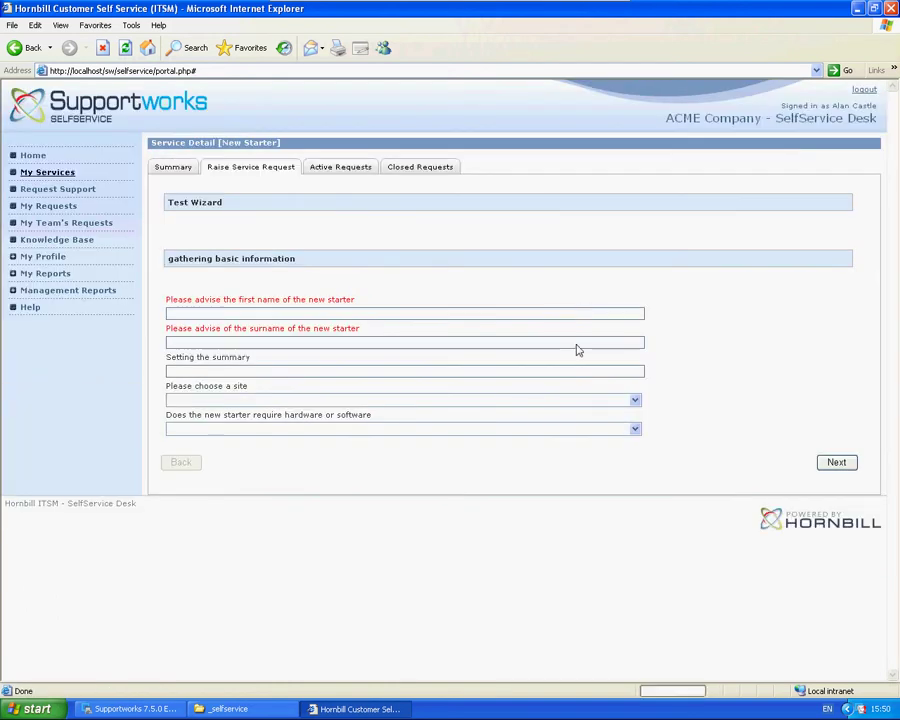
click(236, 400)
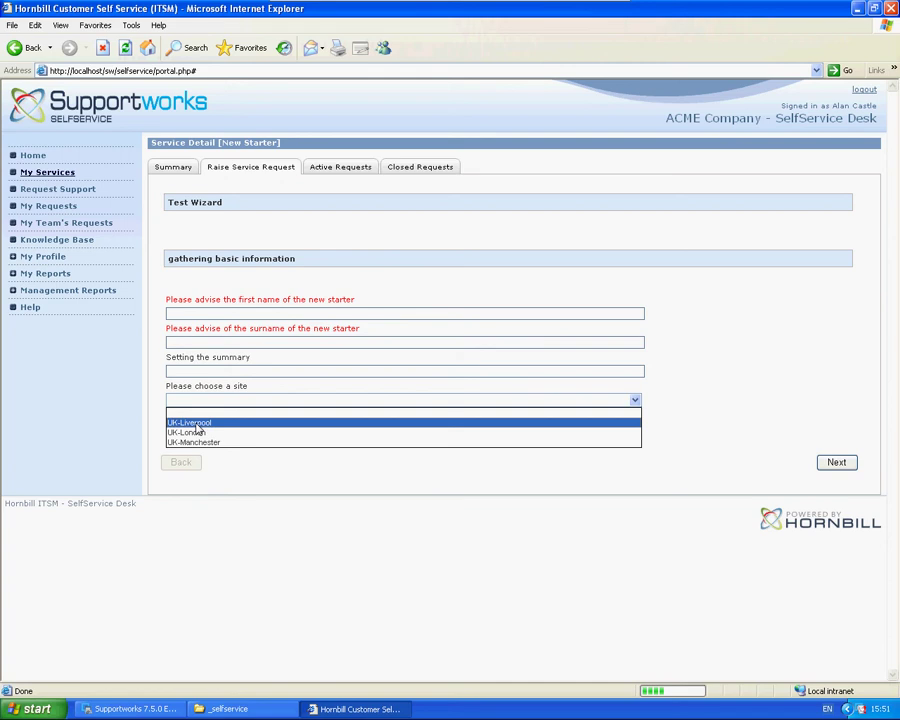
click(340, 562)
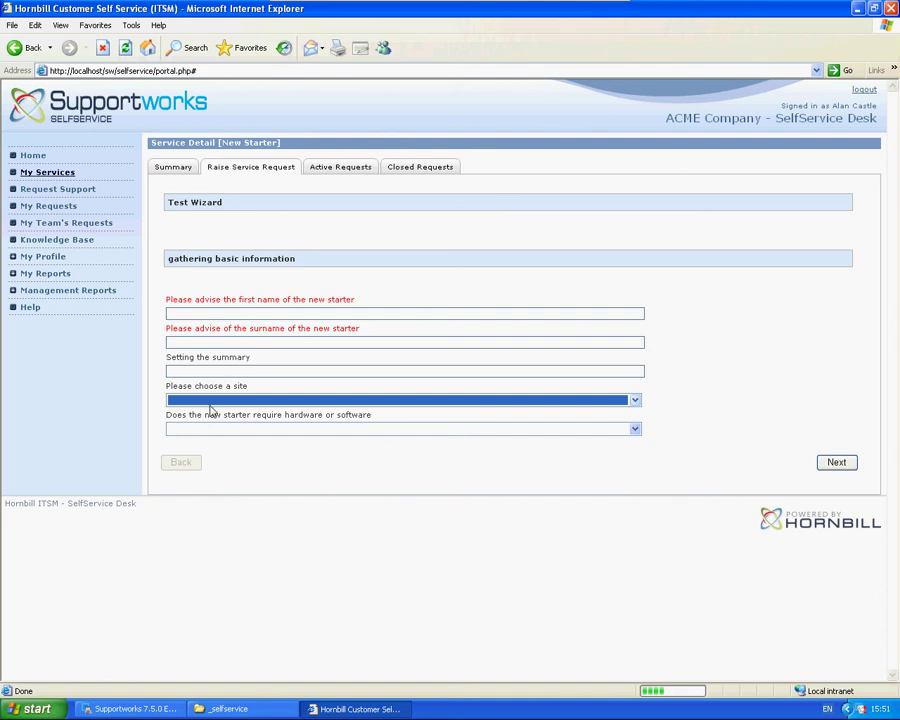